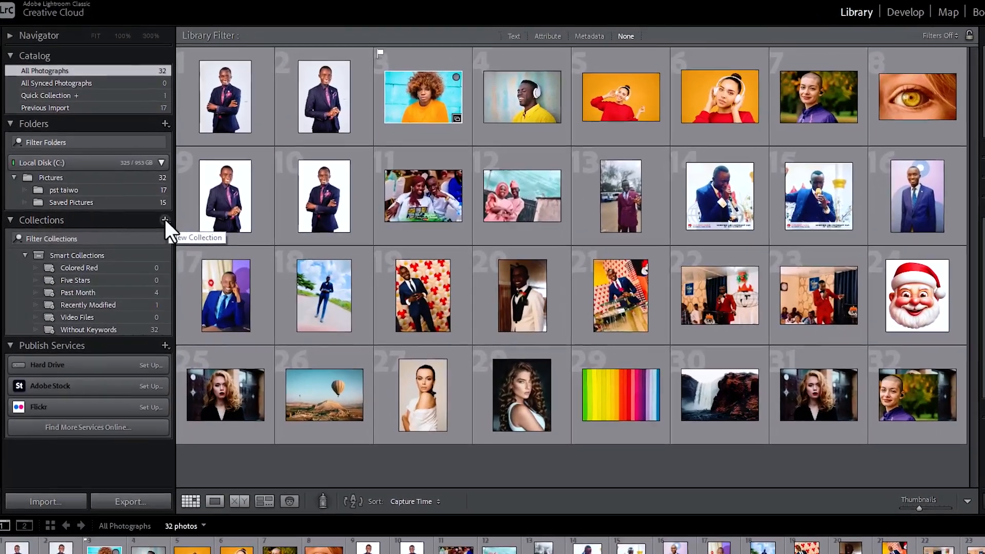
Create a regular collection named "stock footages" outside any collection set, without making it the target collection.
left_click(162, 221)
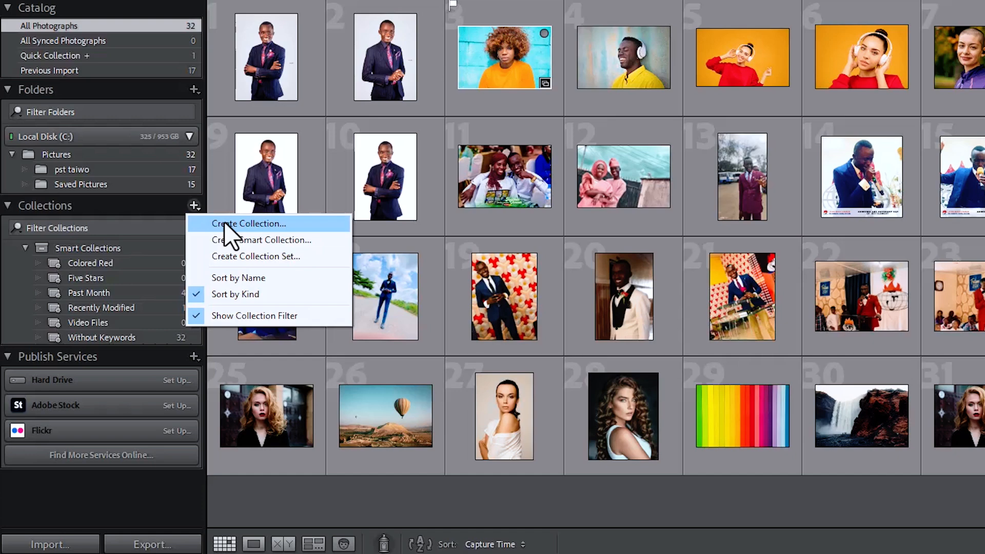
left_click(224, 221)
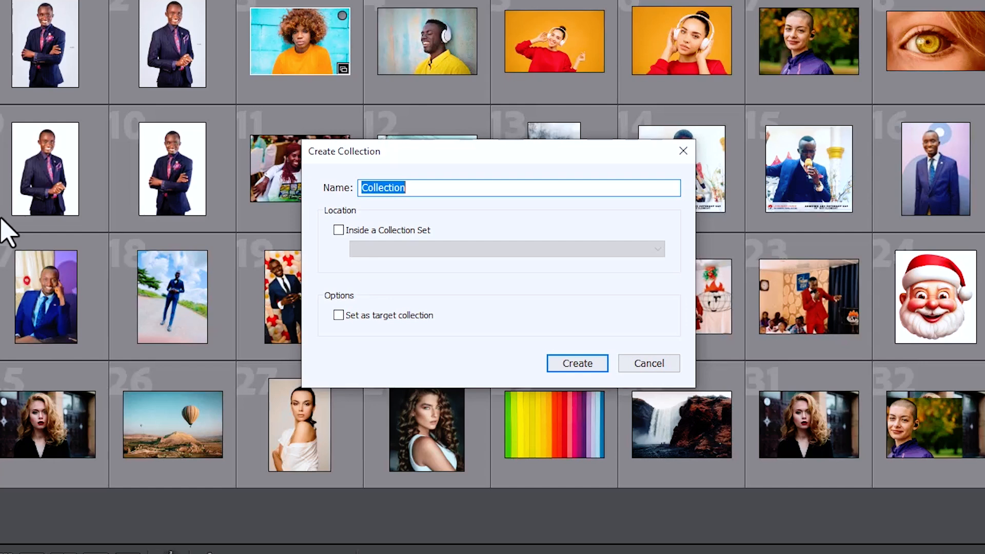
type("sto")
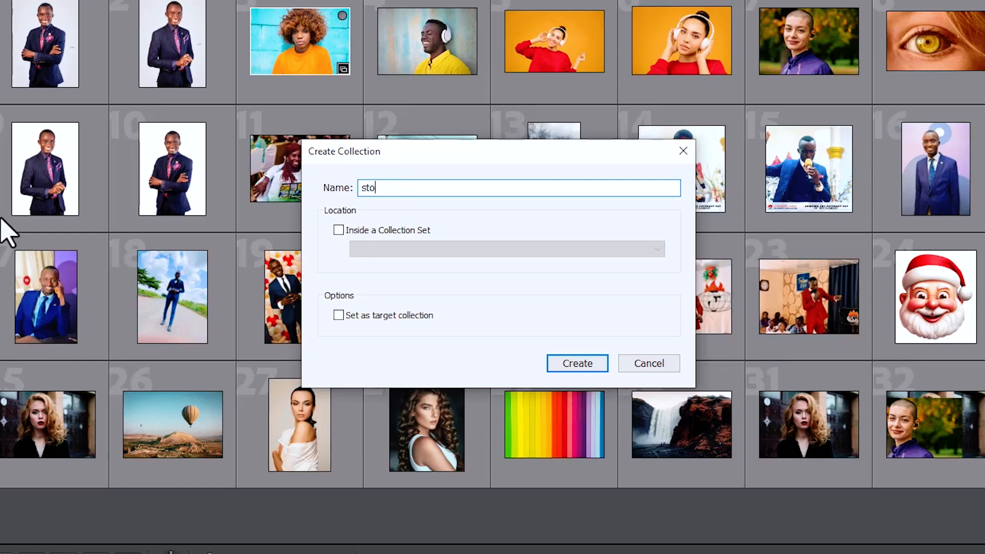
type("ck footages")
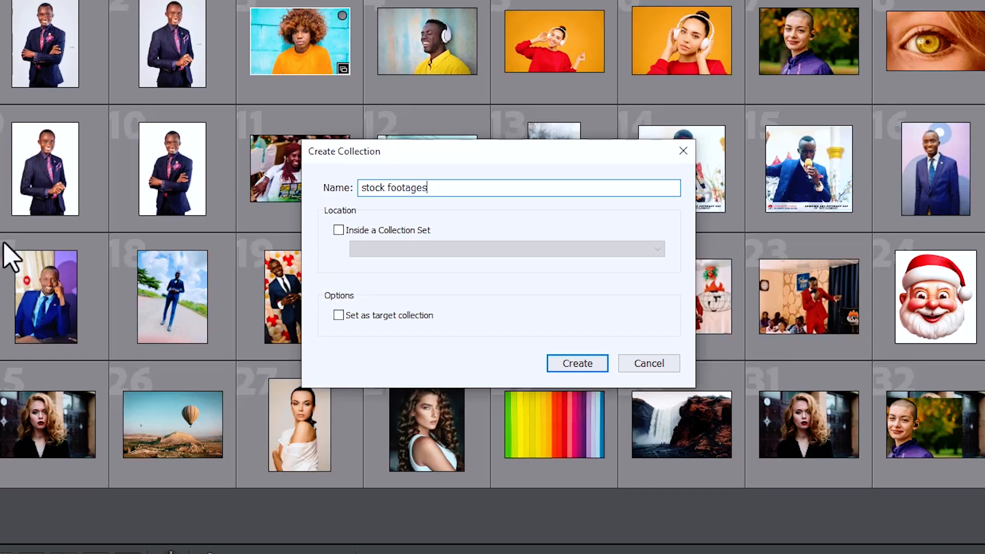
left_click(338, 230)
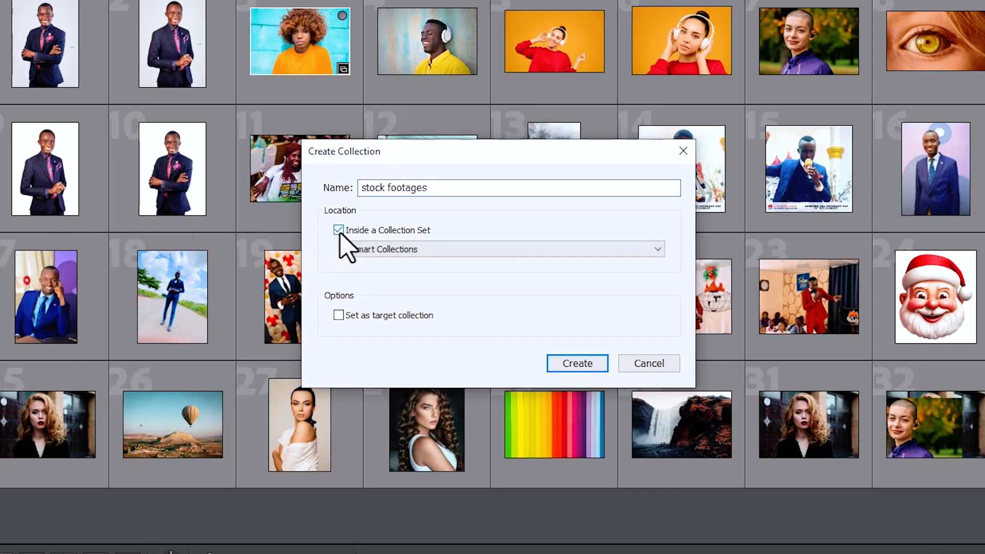
left_click(382, 249)
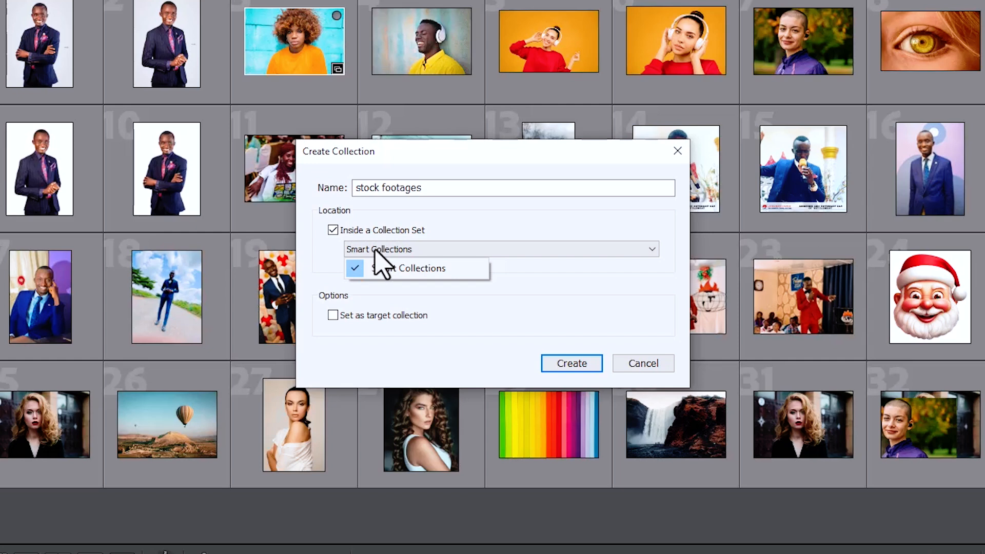
left_click(332, 229)
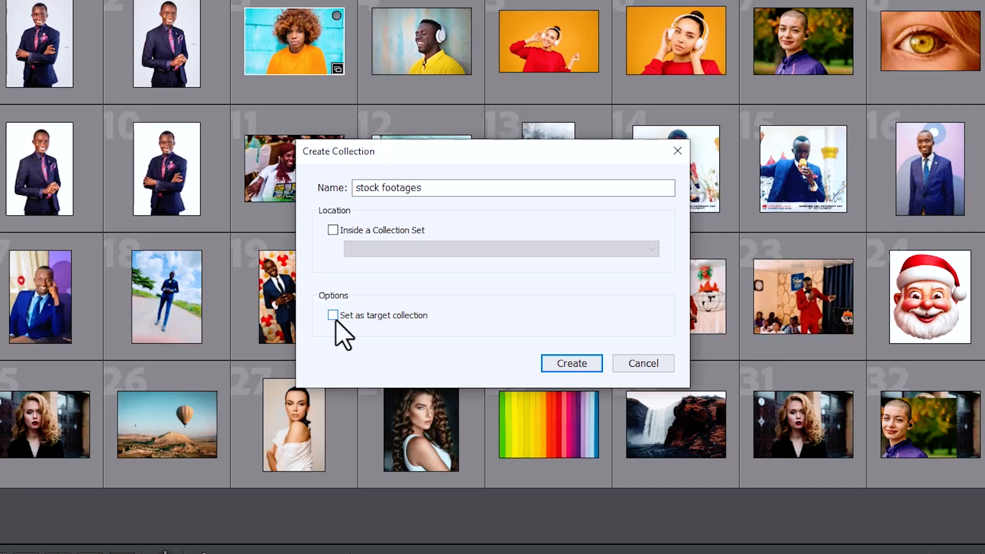
left_click(567, 368)
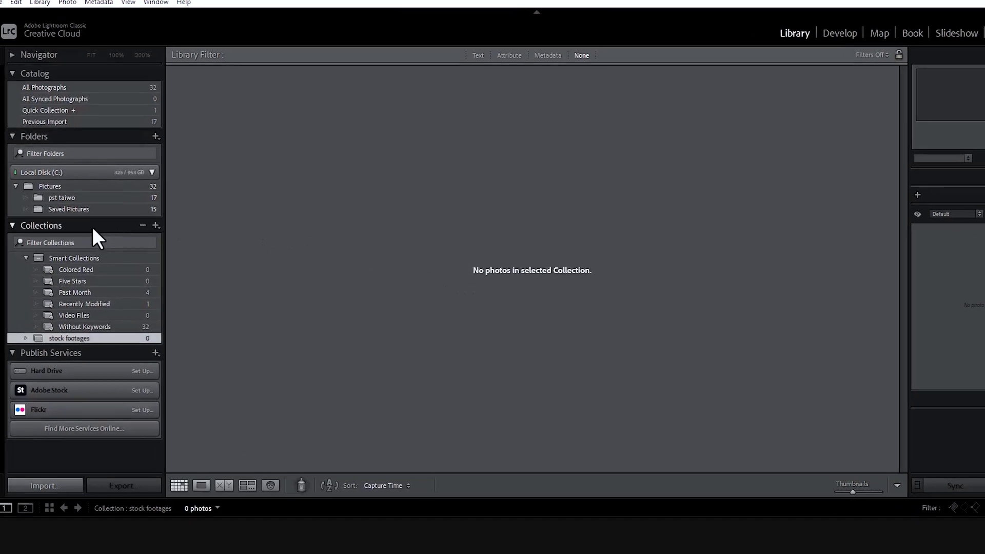
Create a smart collection under its default name, matching all photos whose Aspect Ratio is portrait.
left_click(177, 216)
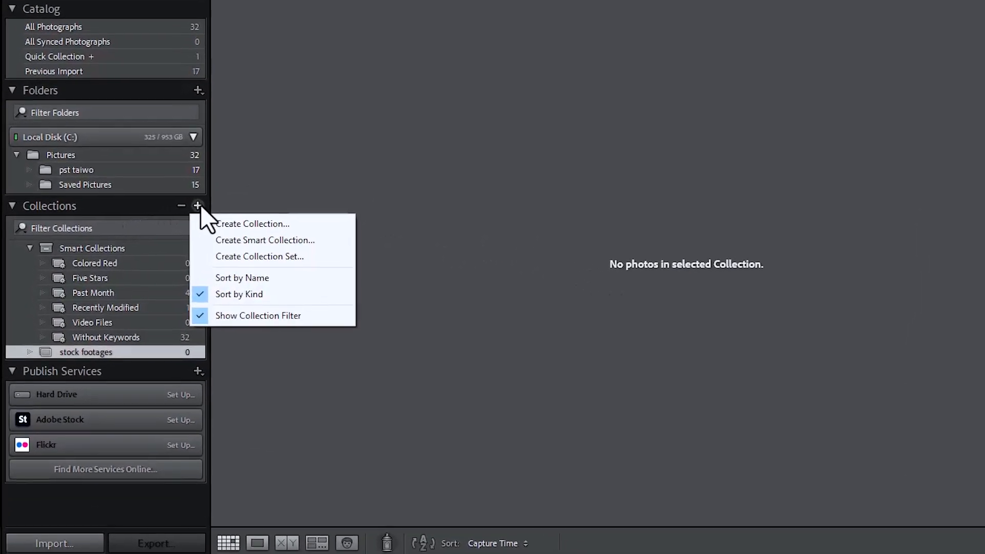
left_click(244, 240)
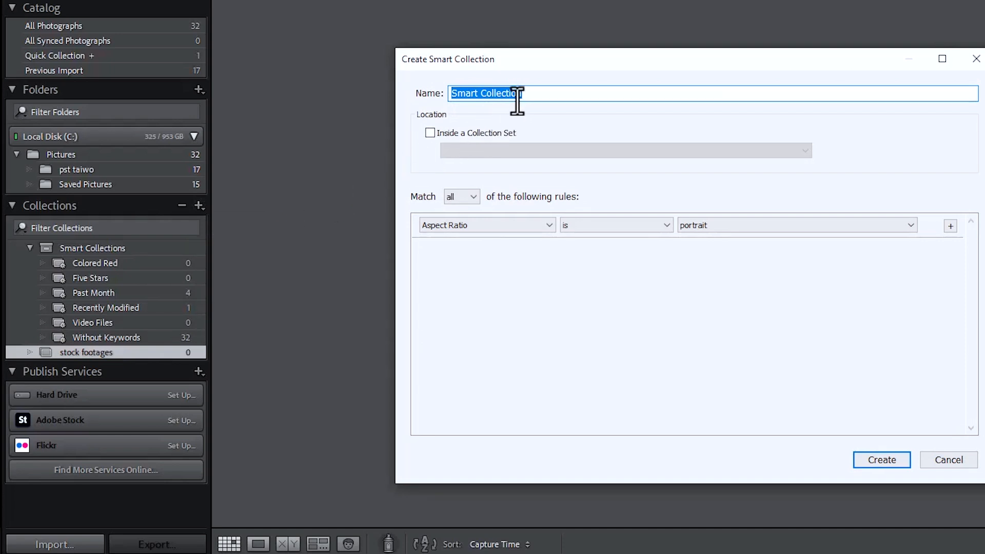
left_click(462, 227)
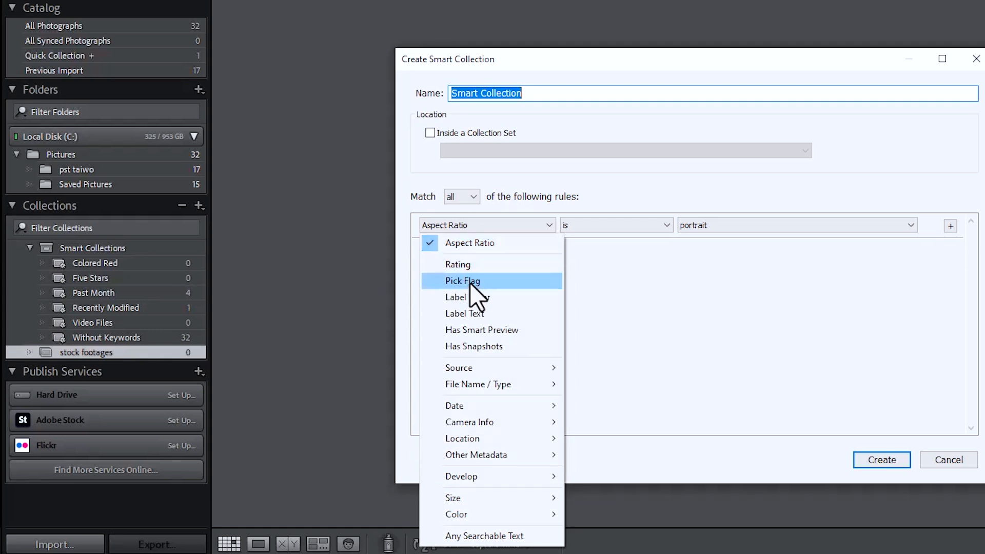
left_click(476, 244)
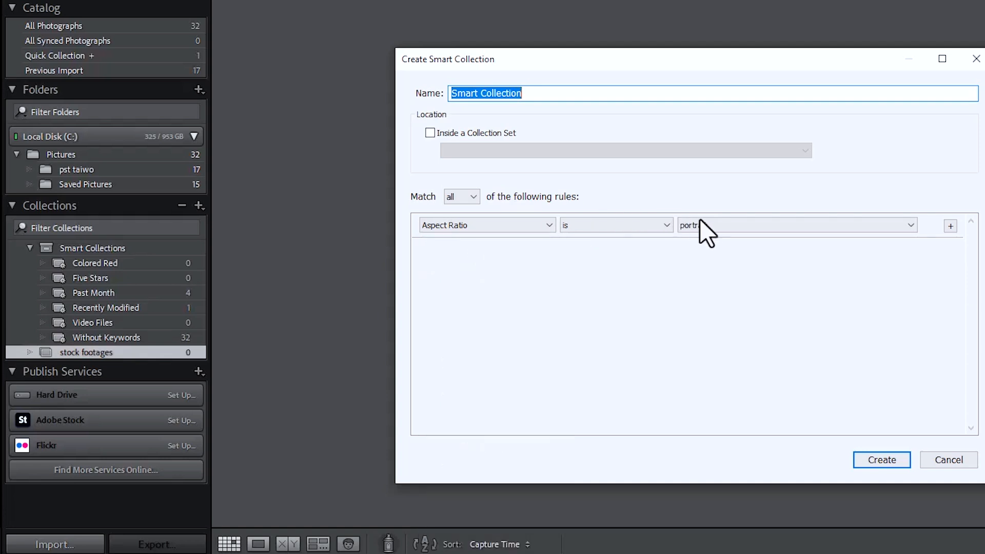
left_click(711, 226)
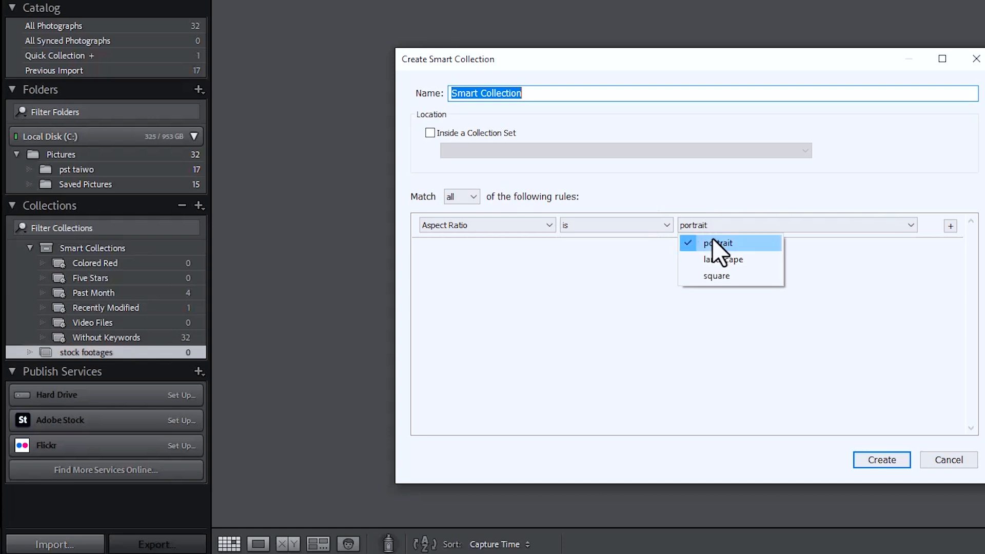
left_click(713, 244)
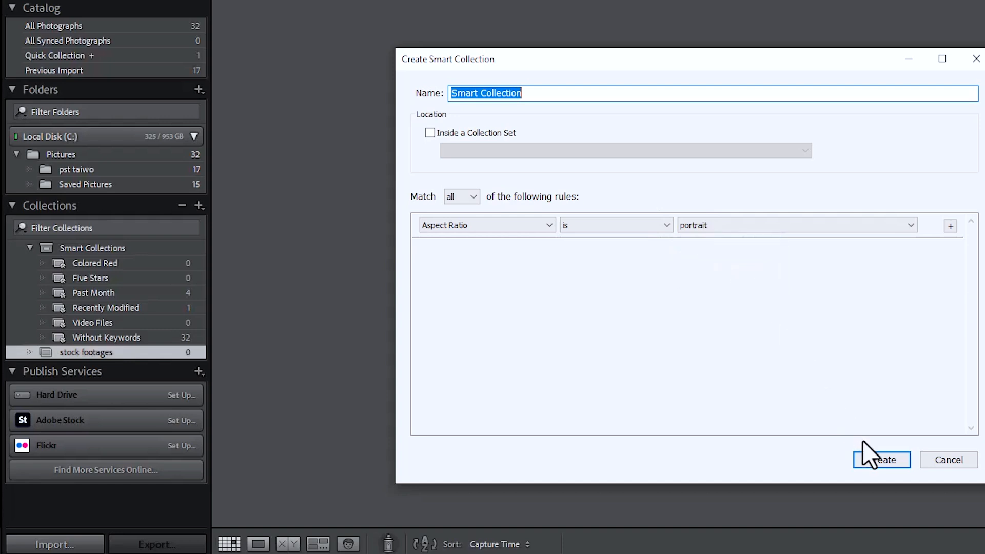
left_click(874, 458)
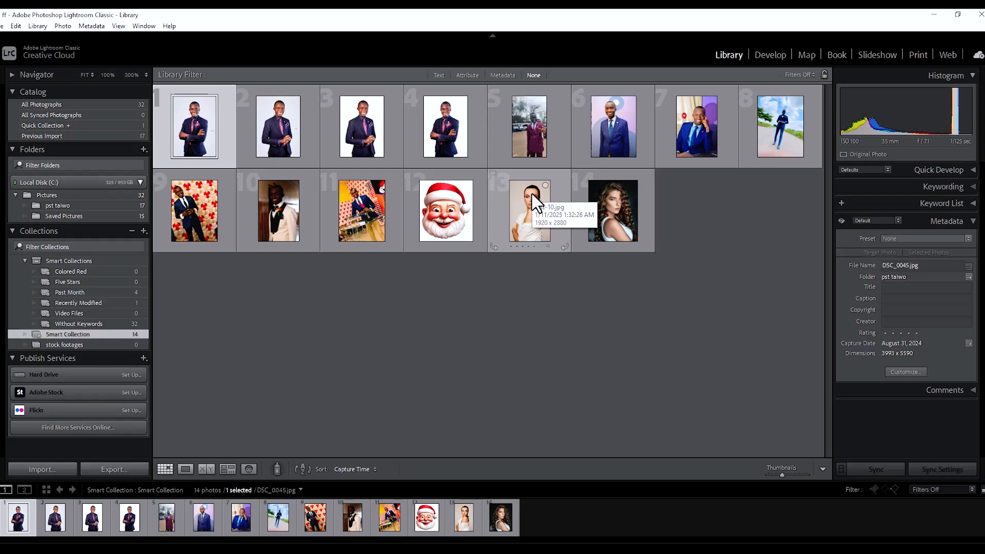
Open the Quick Collection and remove the photo of the woman in orange against the blue wall from it.
left_click(125, 104)
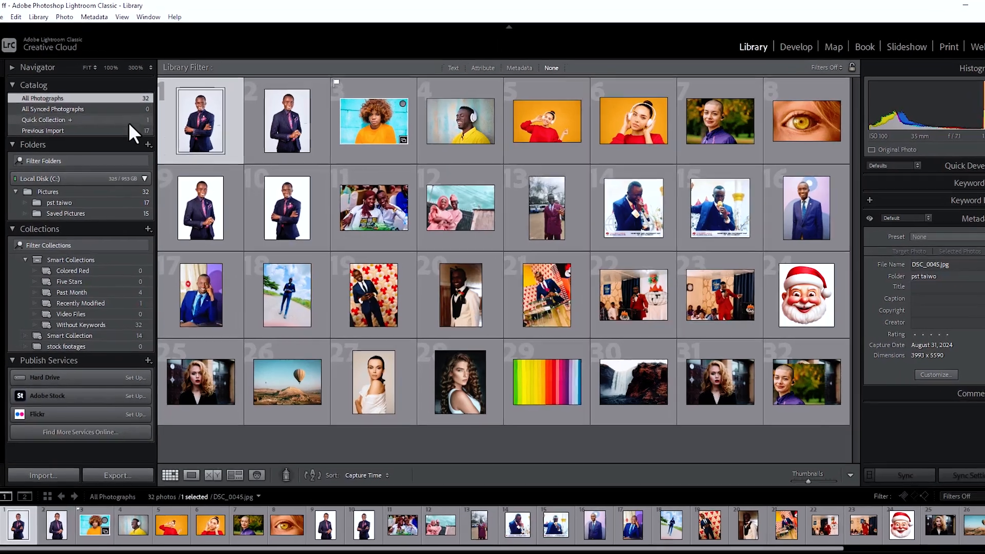
left_click(129, 120)
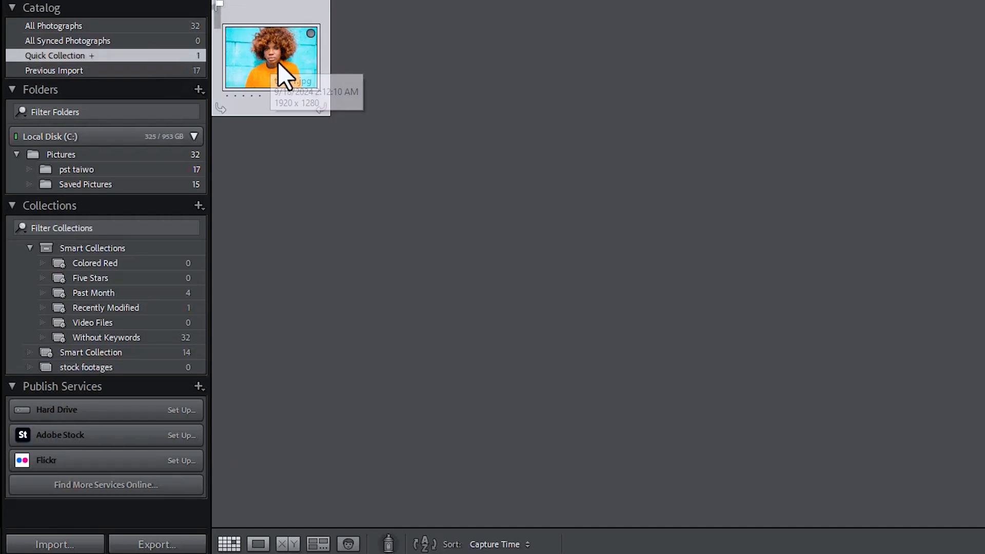
key("b")
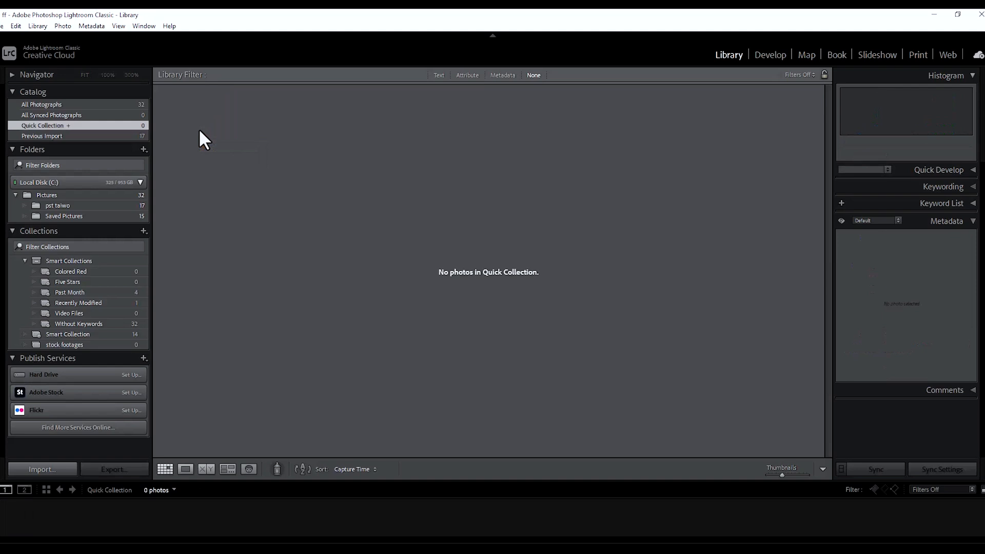
From all photographs, add photos 1, 2, 9, 10, 11 and 12 to the Quick Collection.
left_click(115, 103)
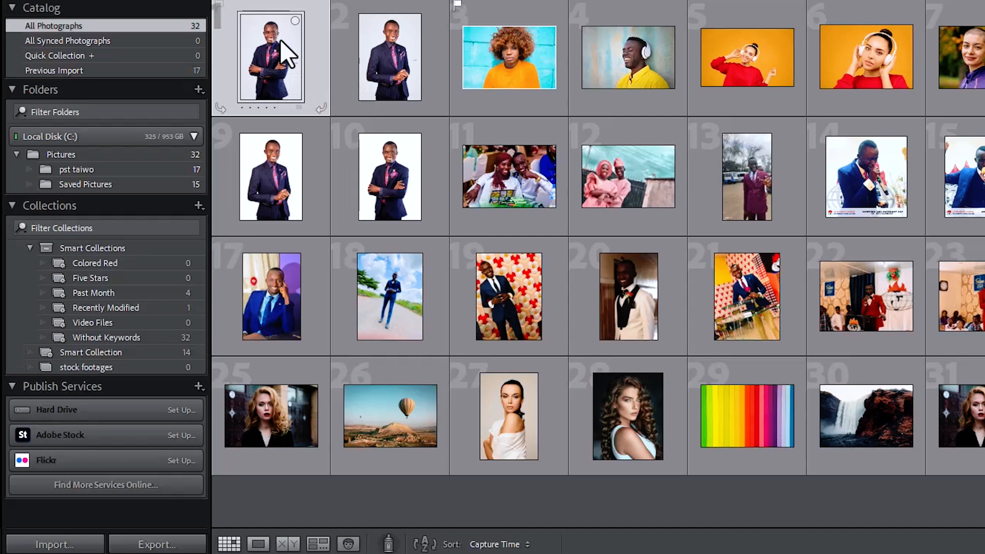
left_click(294, 23)
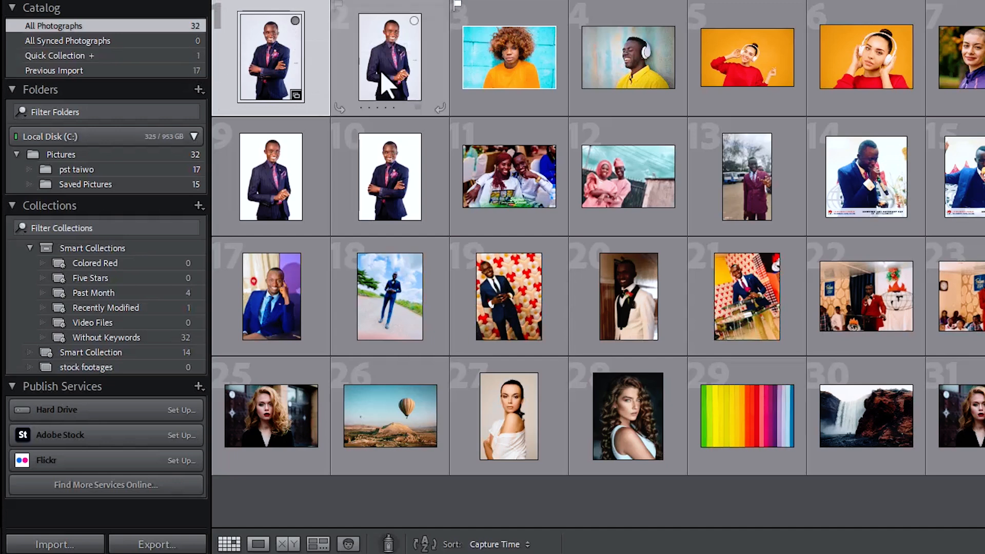
left_click(388, 85)
key("b")
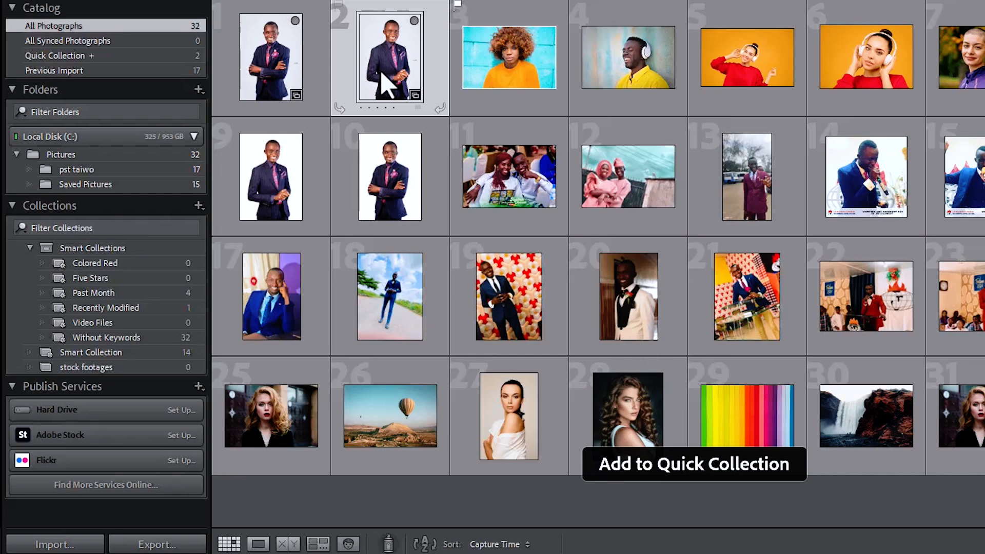
left_click(306, 146)
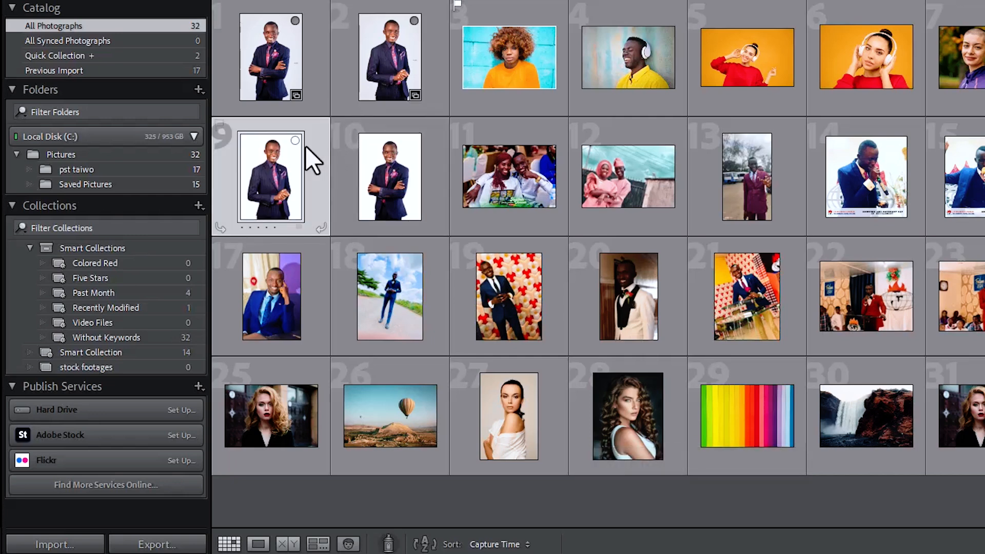
key("b")
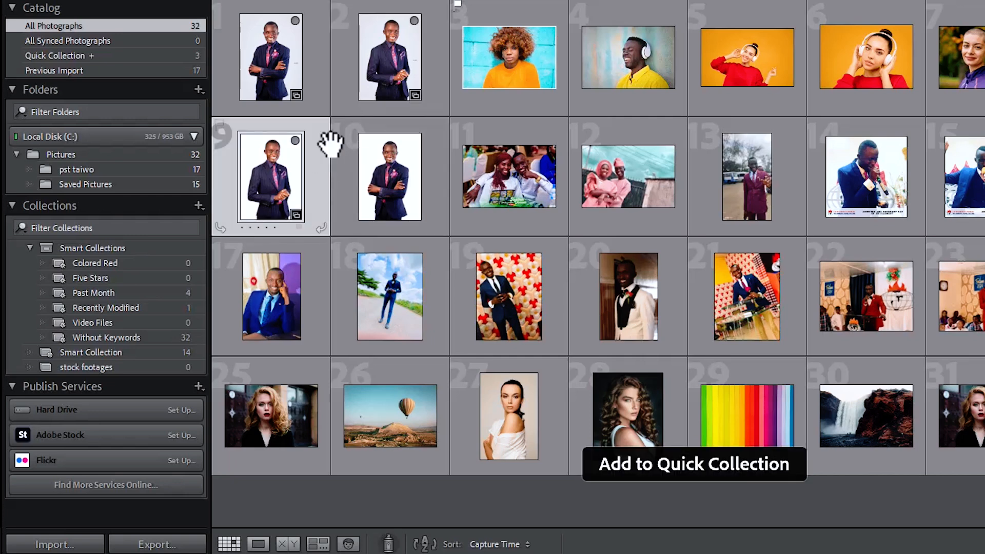
left_click(382, 166)
key("b")
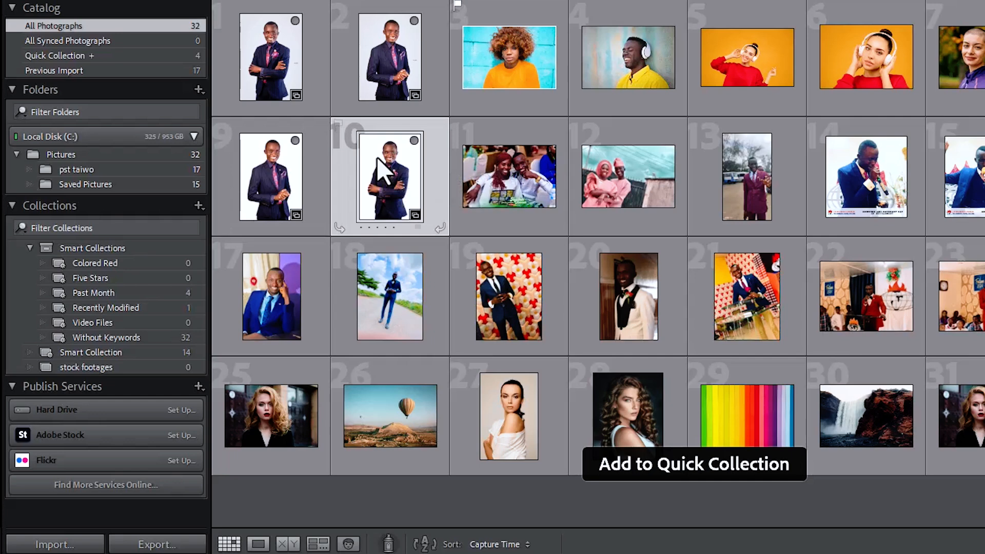
left_click(518, 176)
key("b")
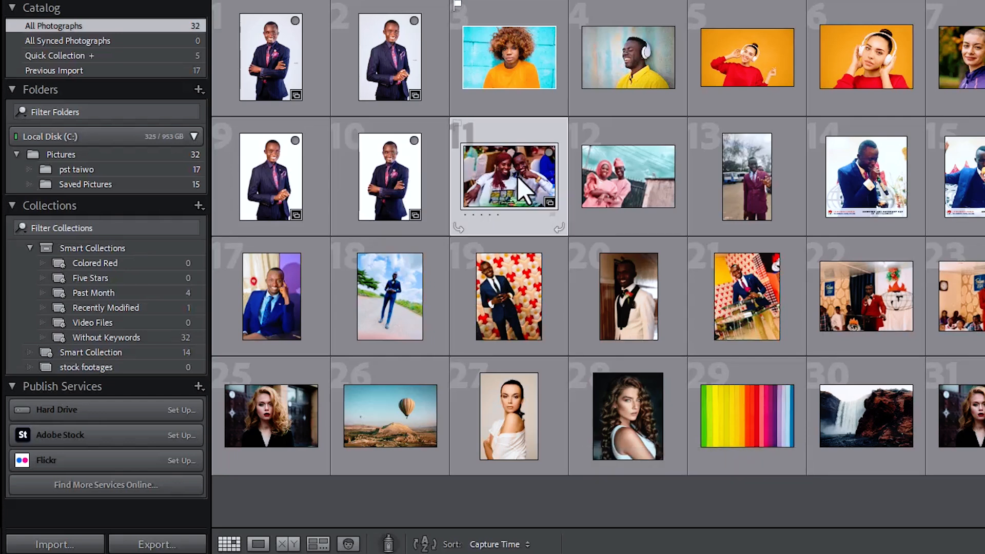
left_click(613, 180)
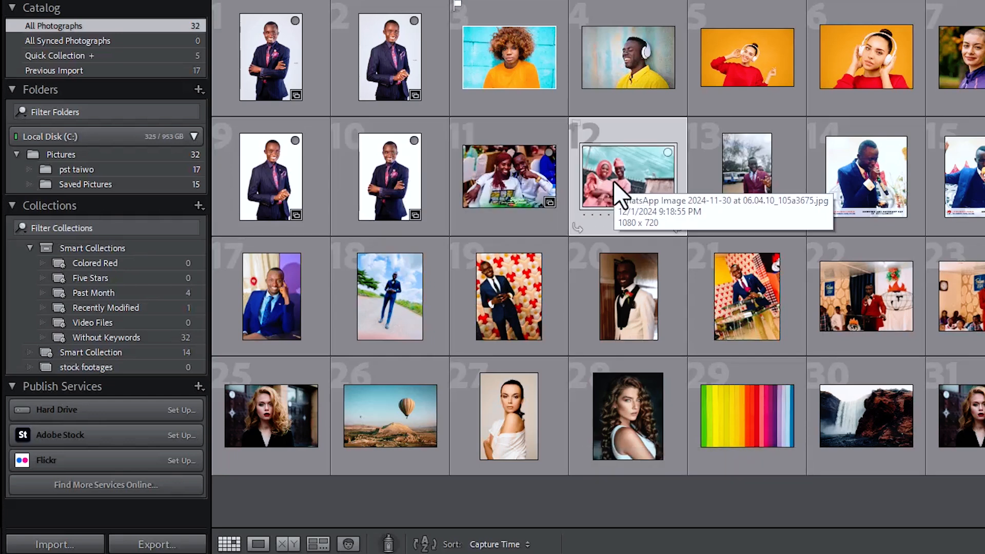
key("b")
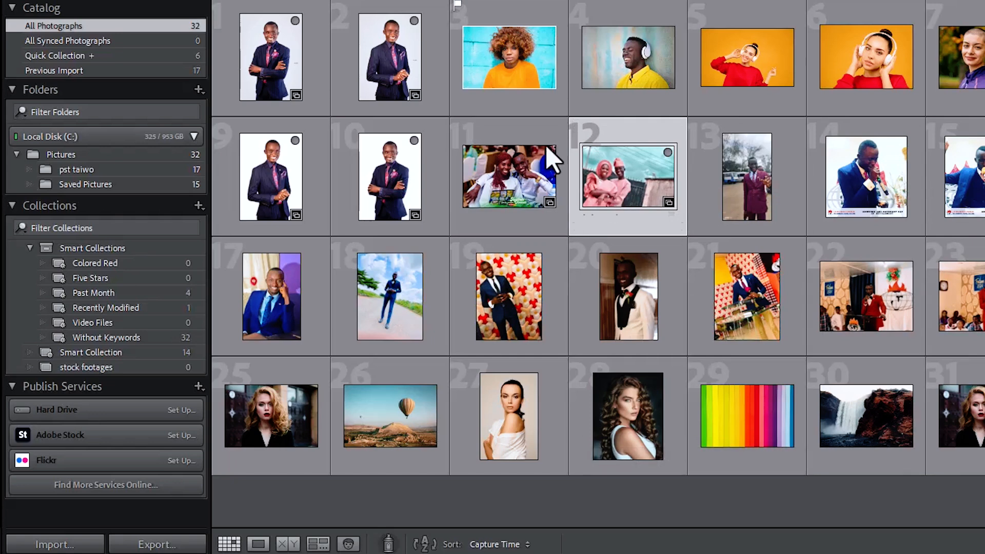
Remove all six photos from the Quick Collection and return to the view of all photographs.
left_click(149, 57)
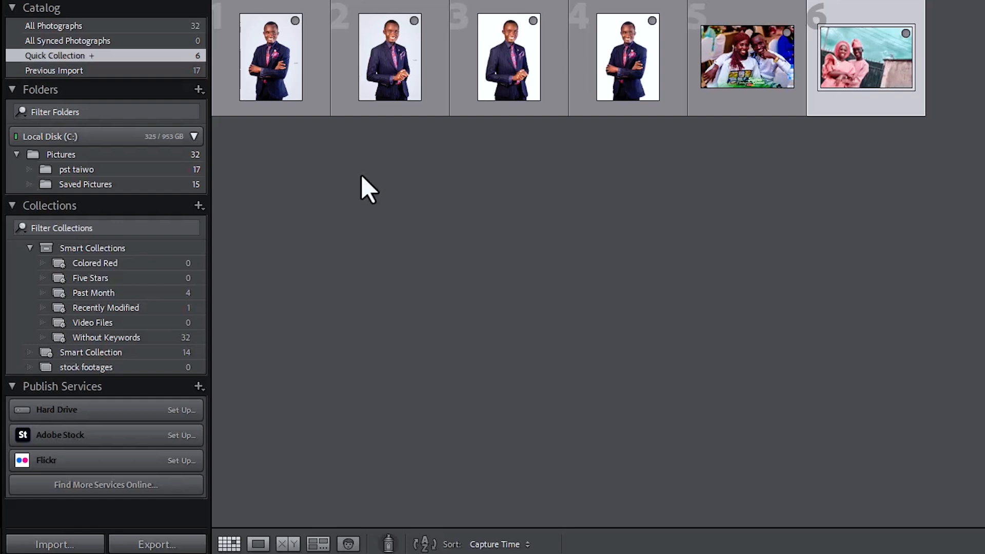
left_click(296, 83)
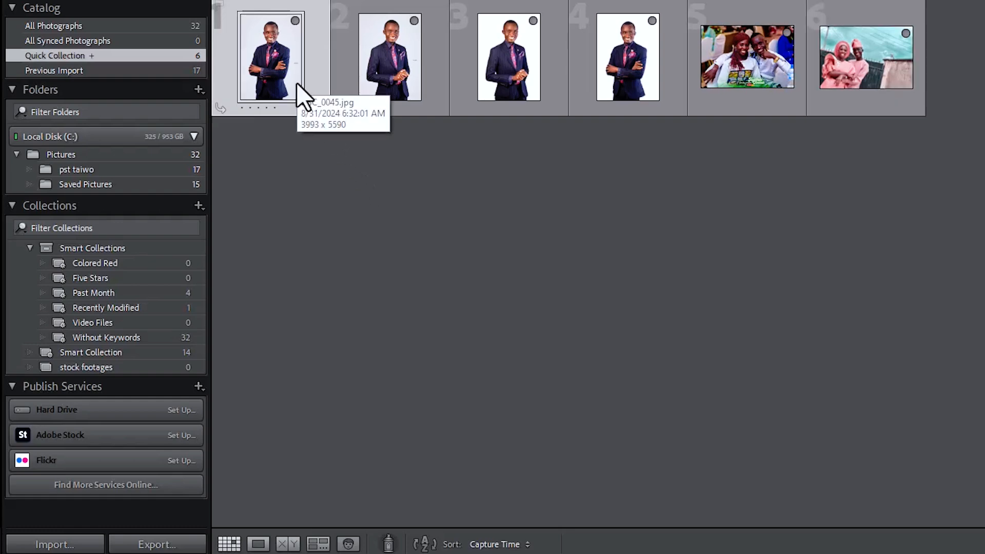
key("b")
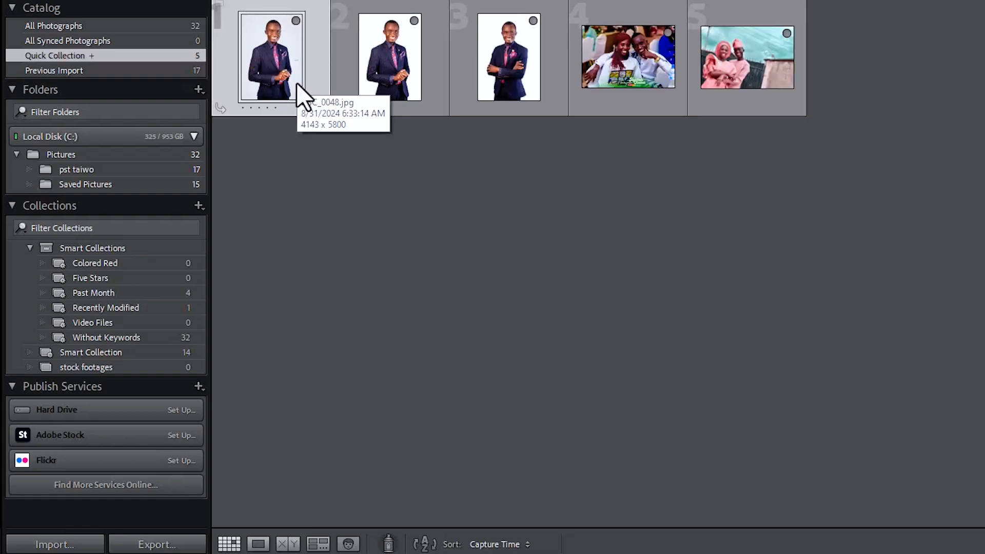
key("b")
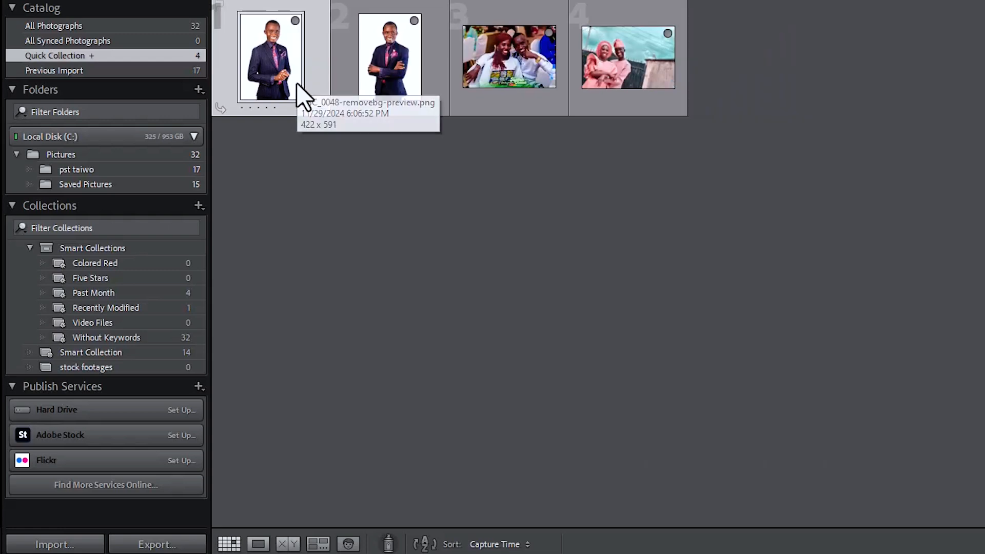
key("b")
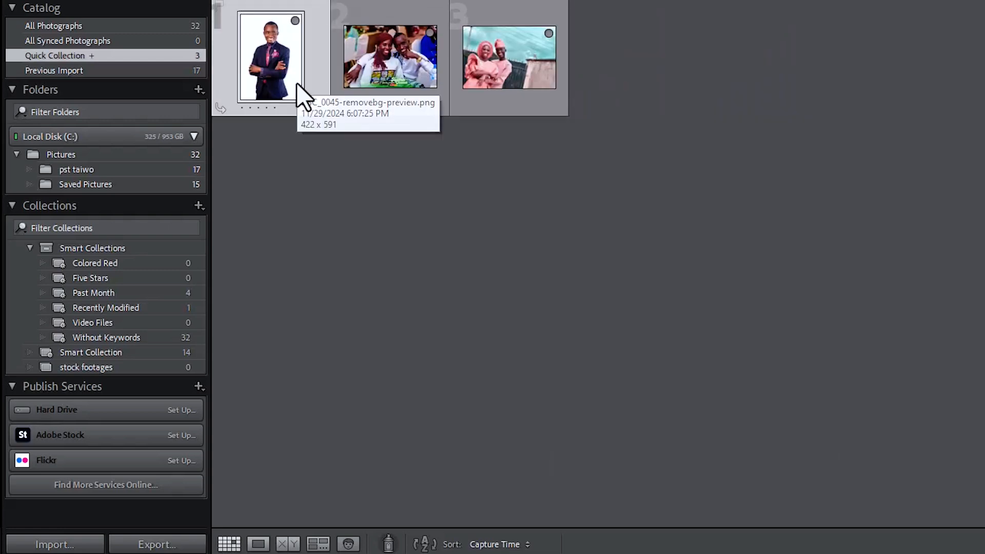
key("b")
key("b")
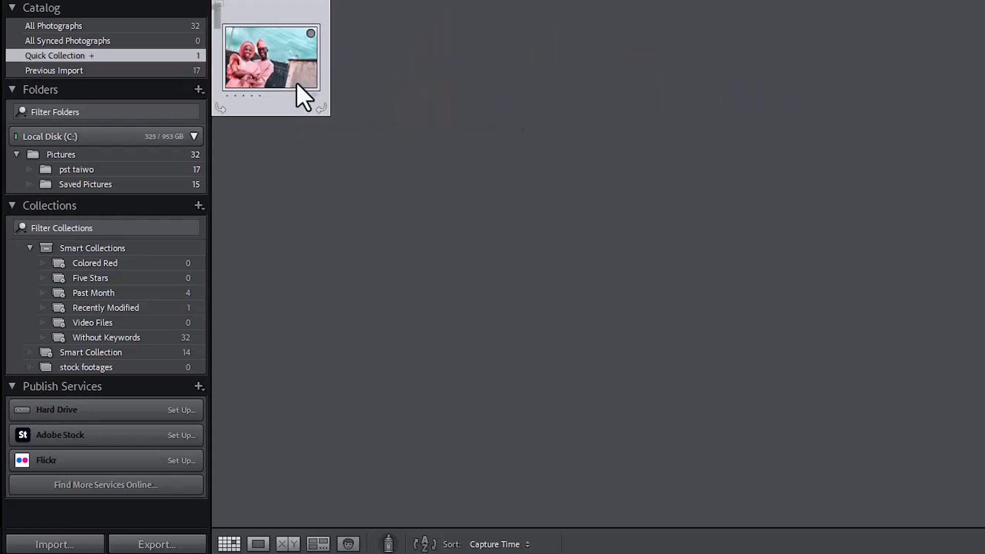
key("b")
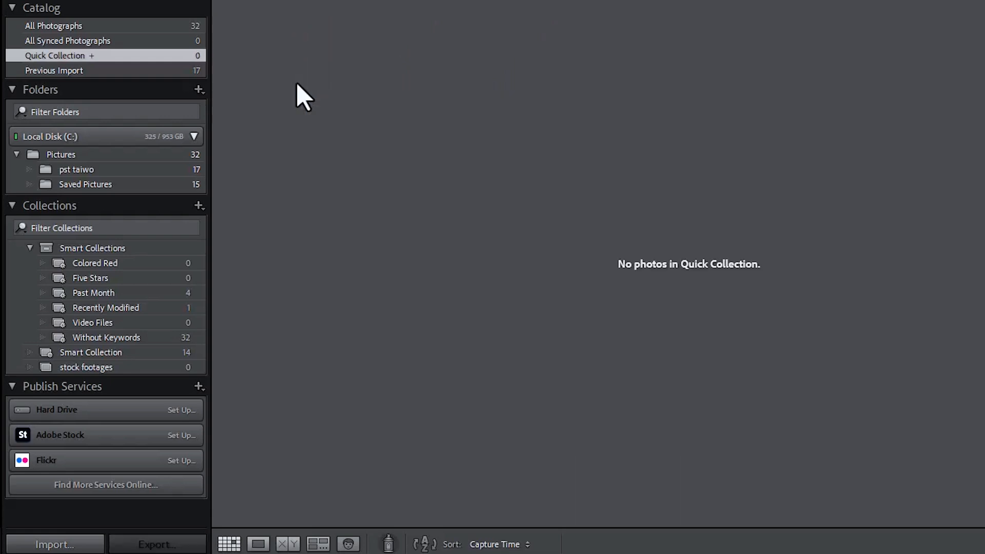
left_click(171, 23)
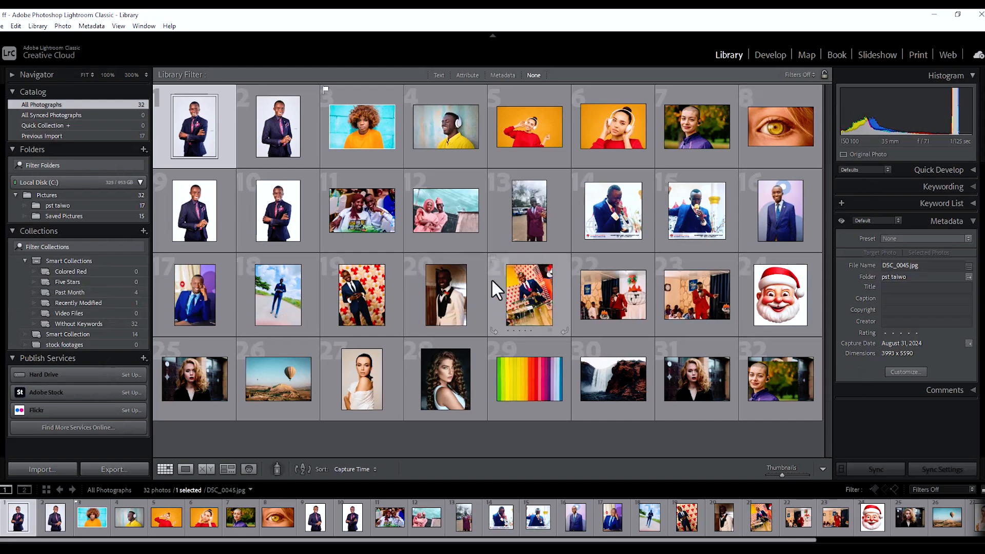
Hide all panels, open photo 1 in Loupe view, and flag photos 1 and 2 as picks.
key("shift+Tab")
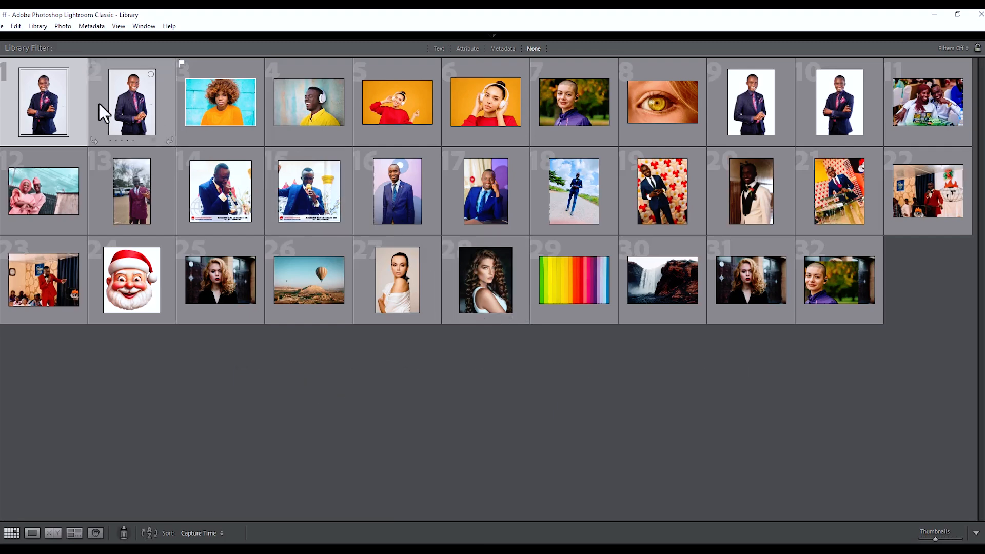
double_click(45, 105)
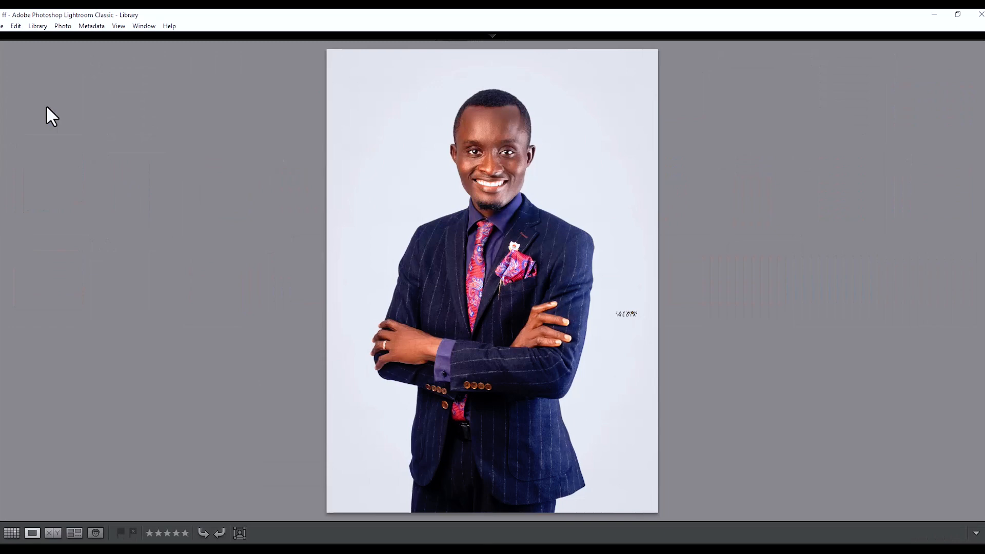
key("Right")
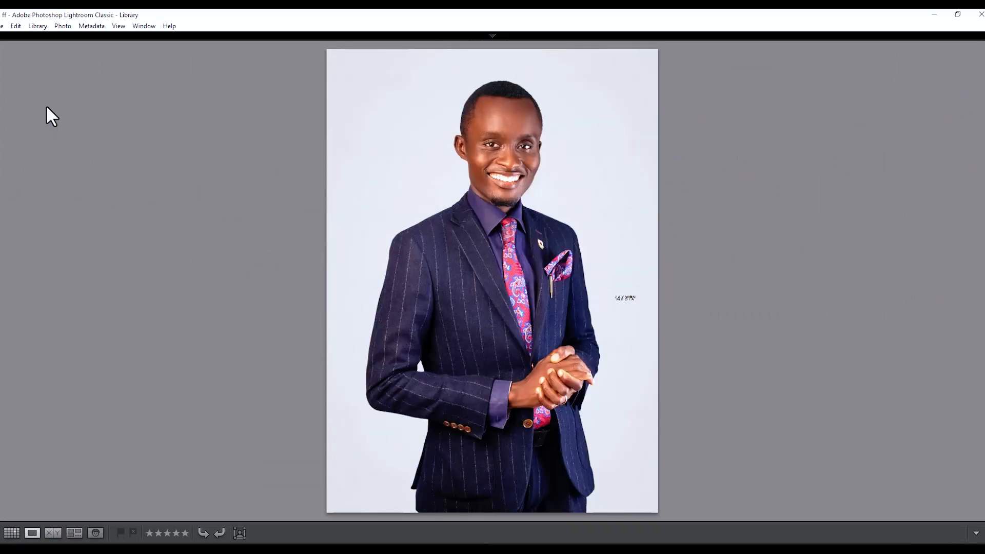
key("Left")
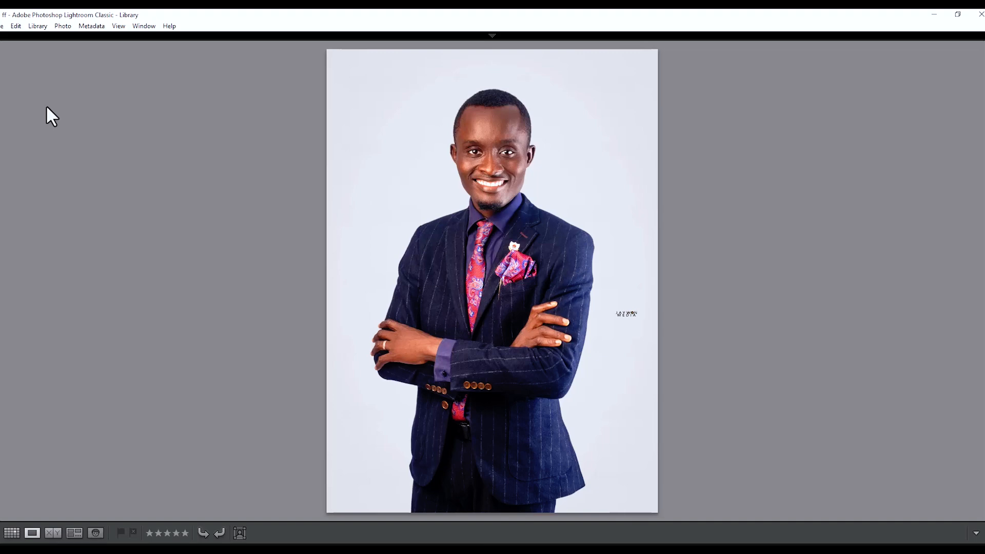
key("p")
key("Right")
key("p")
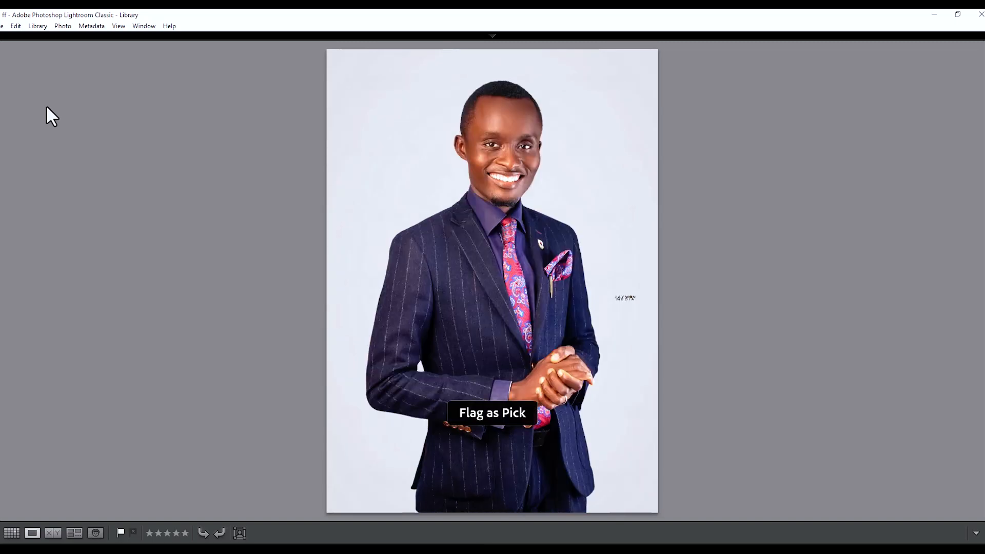
Flag photos 6, 7 and 8 as rejected: the close-up headphones portrait, the woman in purple and the eye.
key("Right")
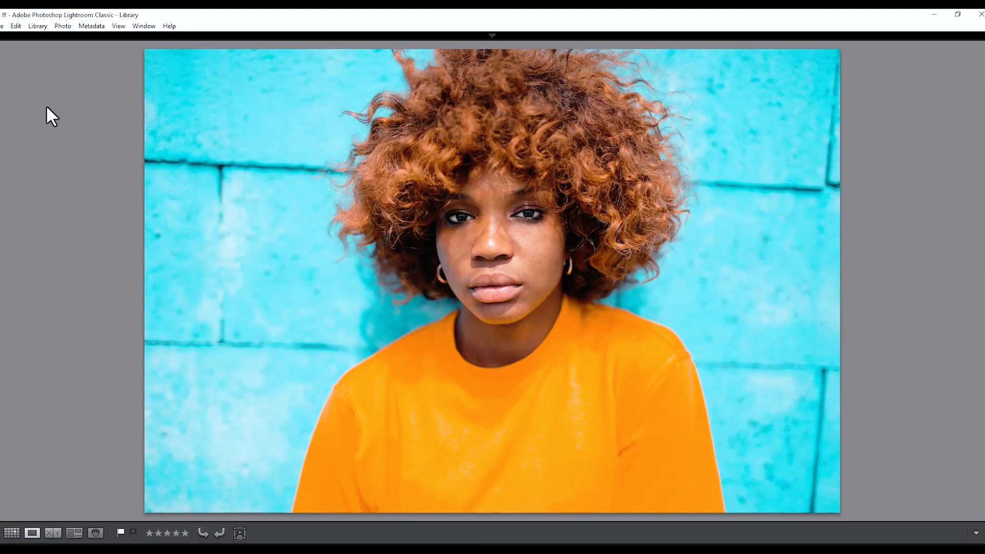
key("Right")
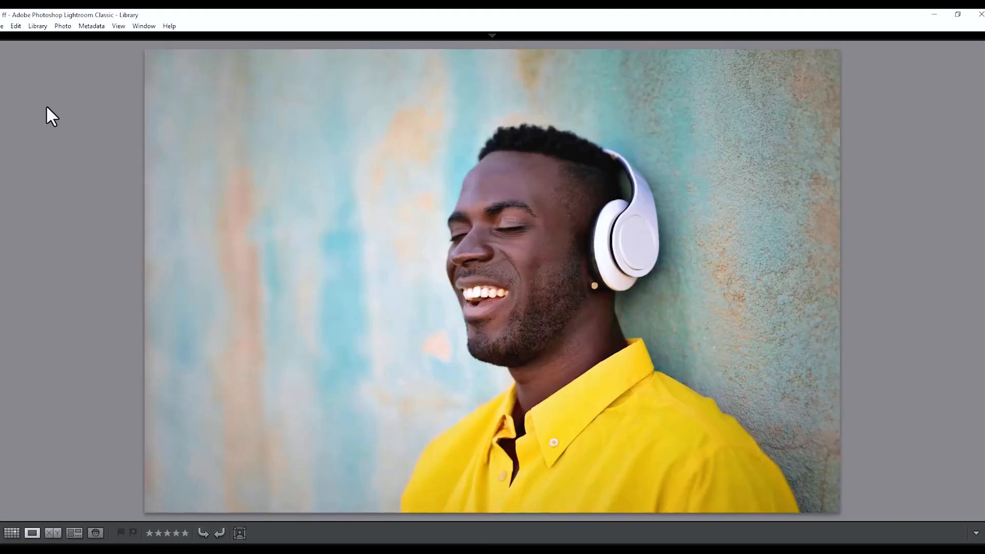
key("Right")
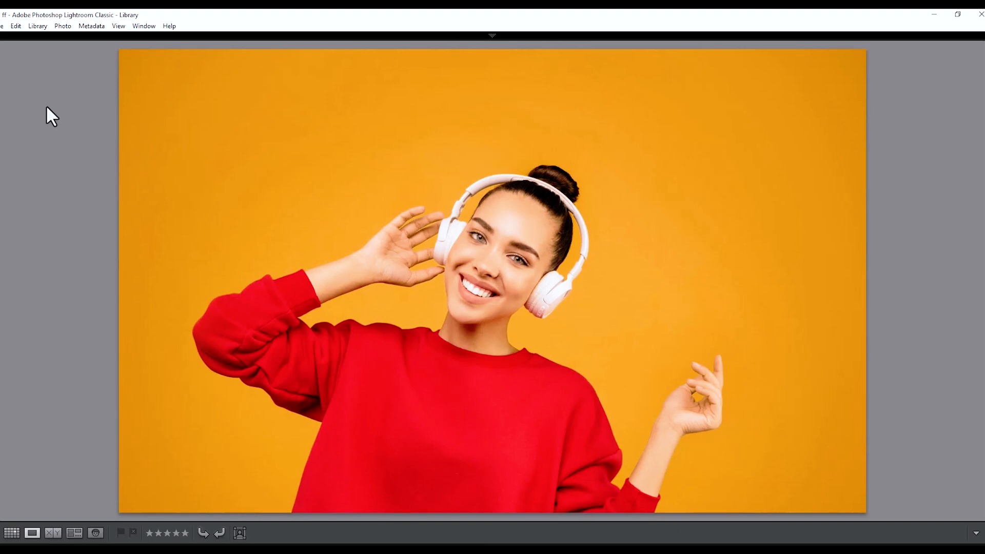
key("Right")
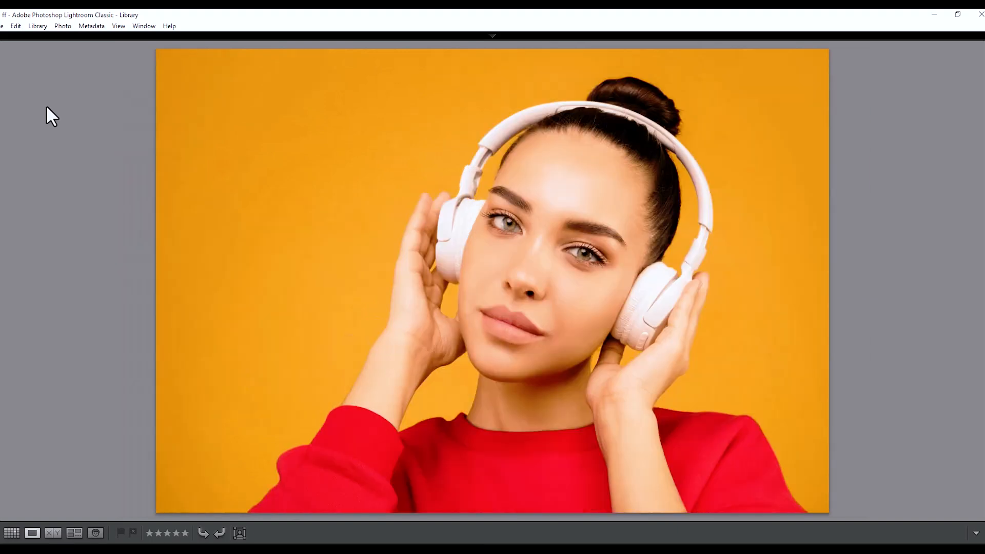
key("Left")
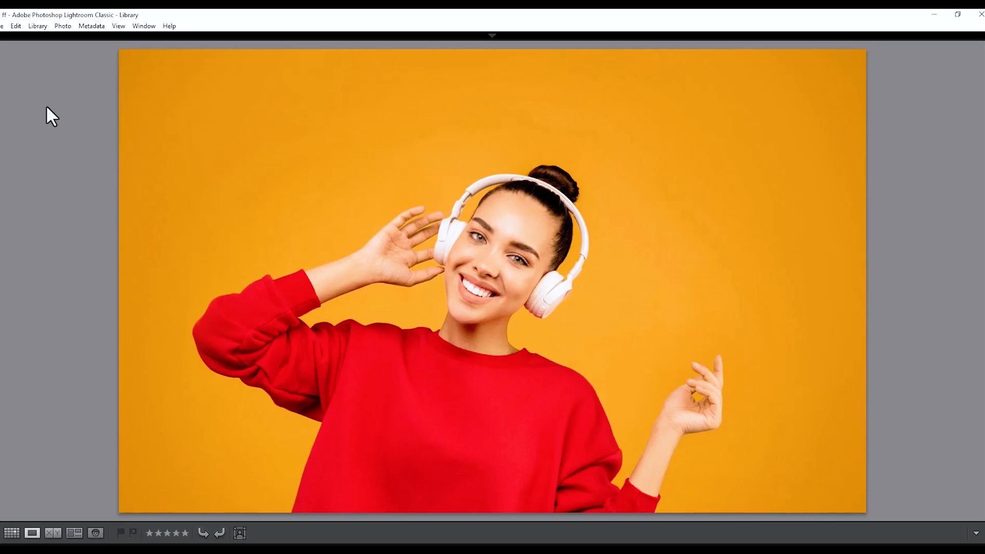
key("Right")
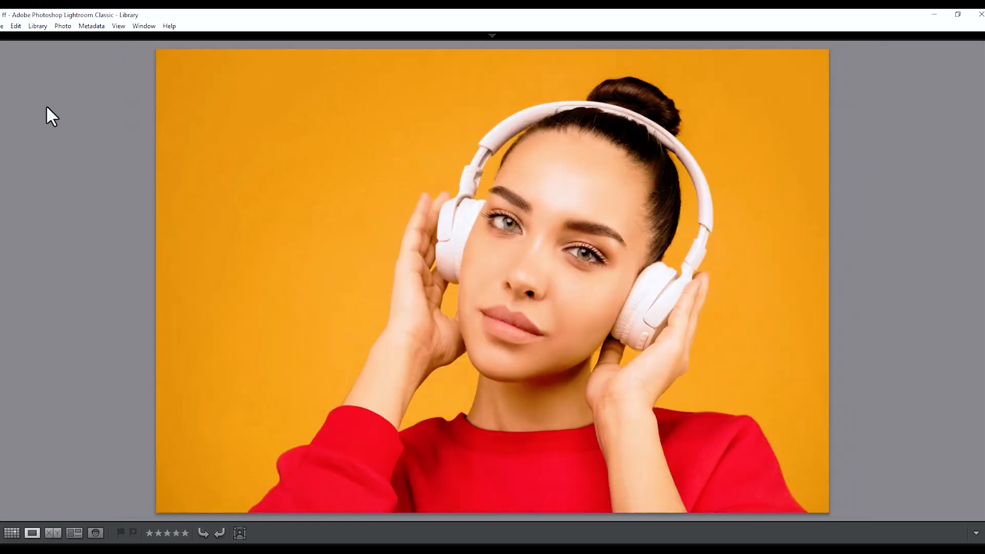
key("x")
key("Right")
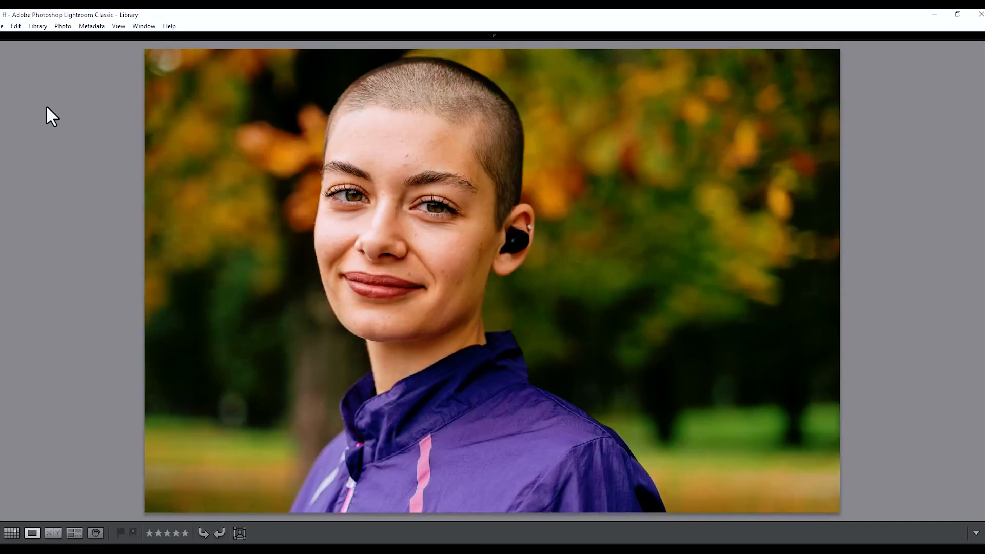
key("x")
key("Right")
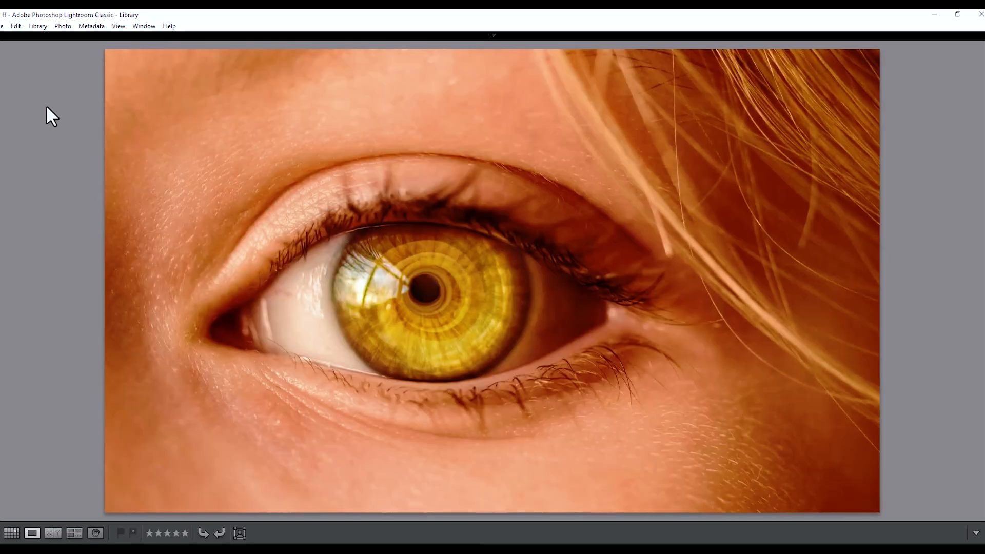
key("x")
key("Right")
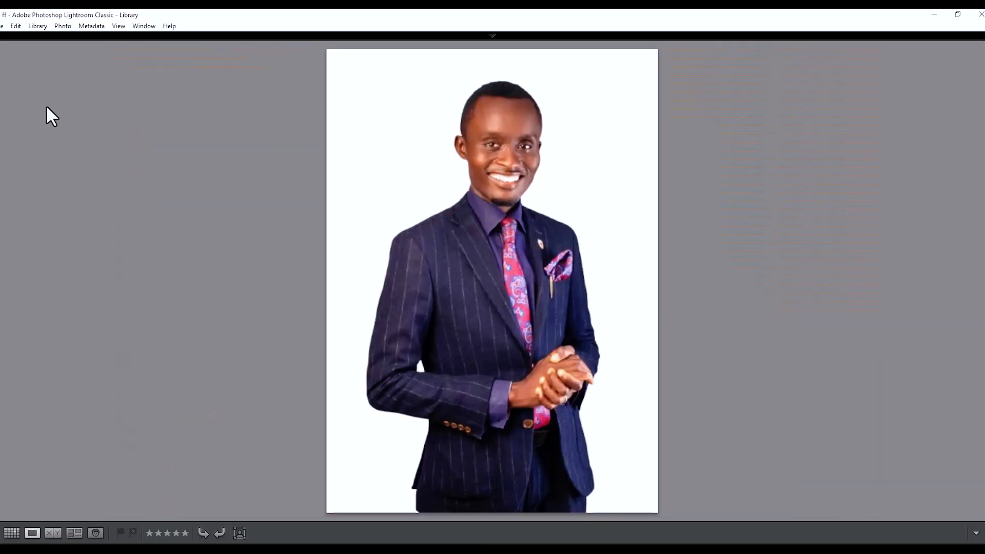
Flag photos 9, 10 and 13 as picks, skipping the two photos of couples.
key("p")
key("Right")
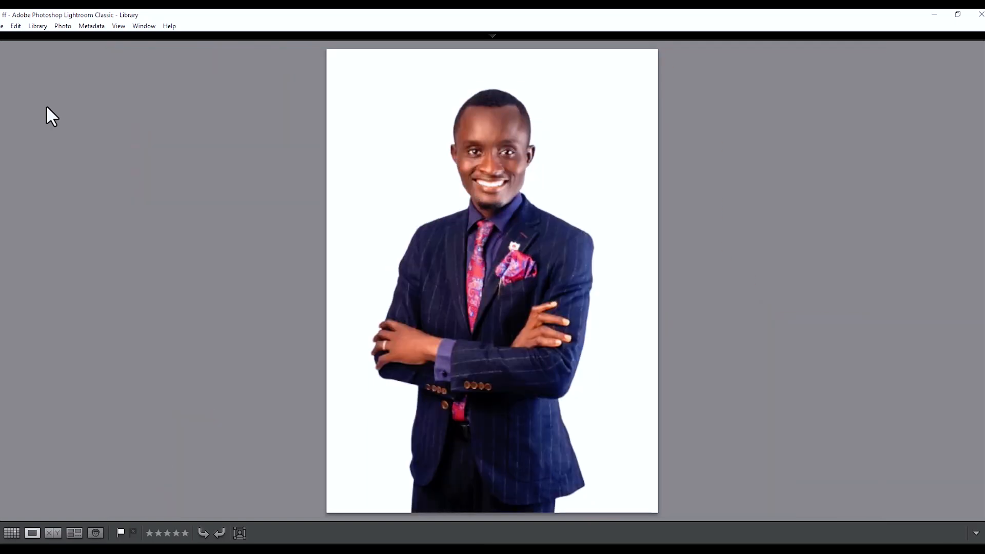
key("p")
key("Right")
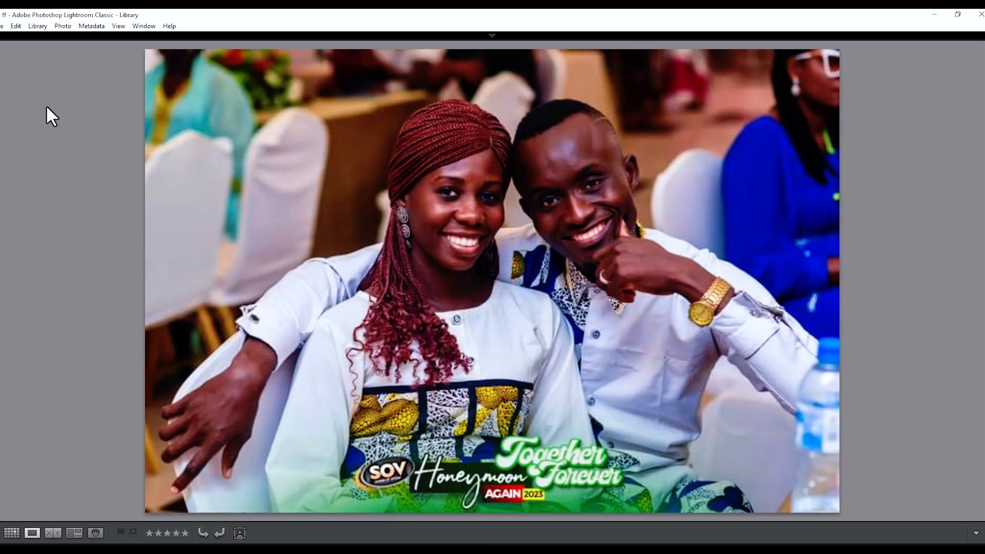
key("Right")
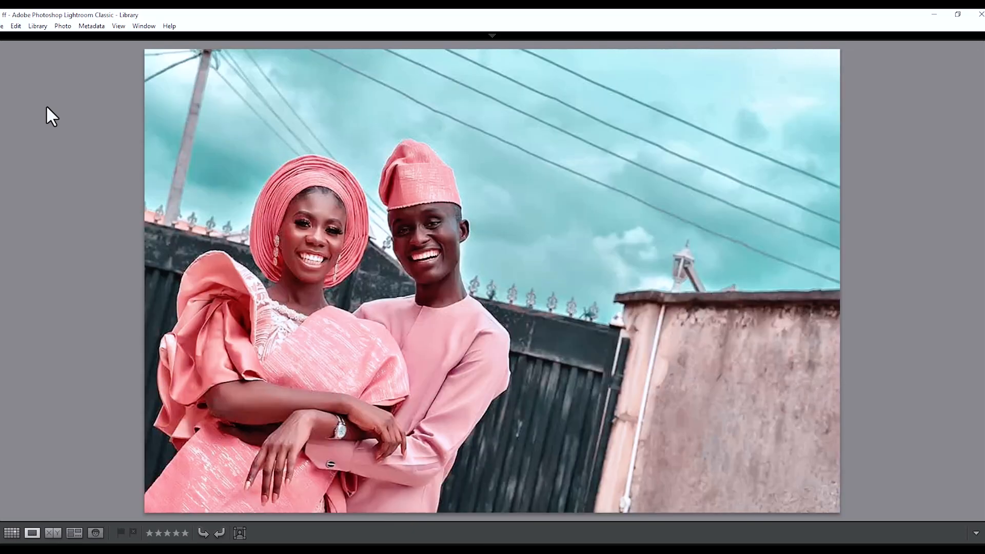
key("Right")
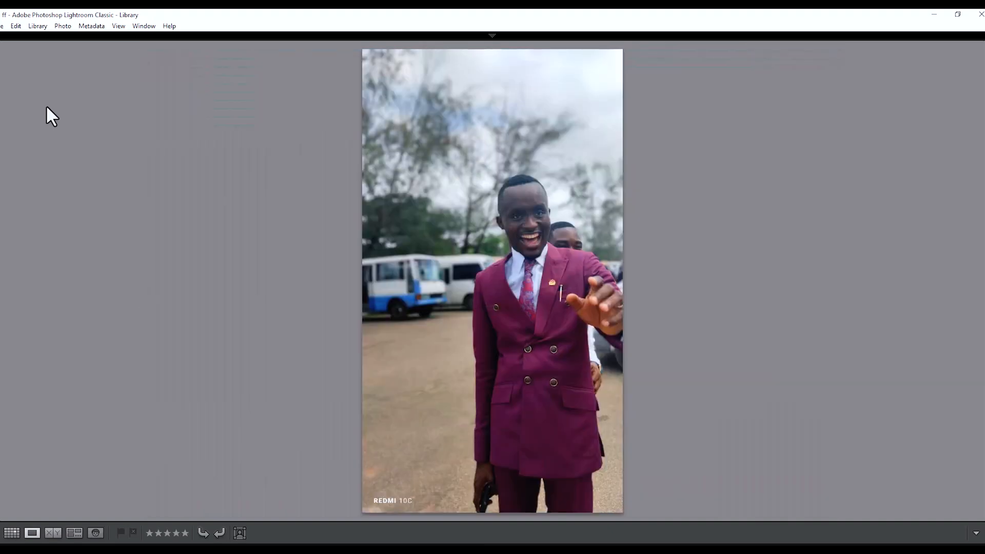
key("p")
key("Right")
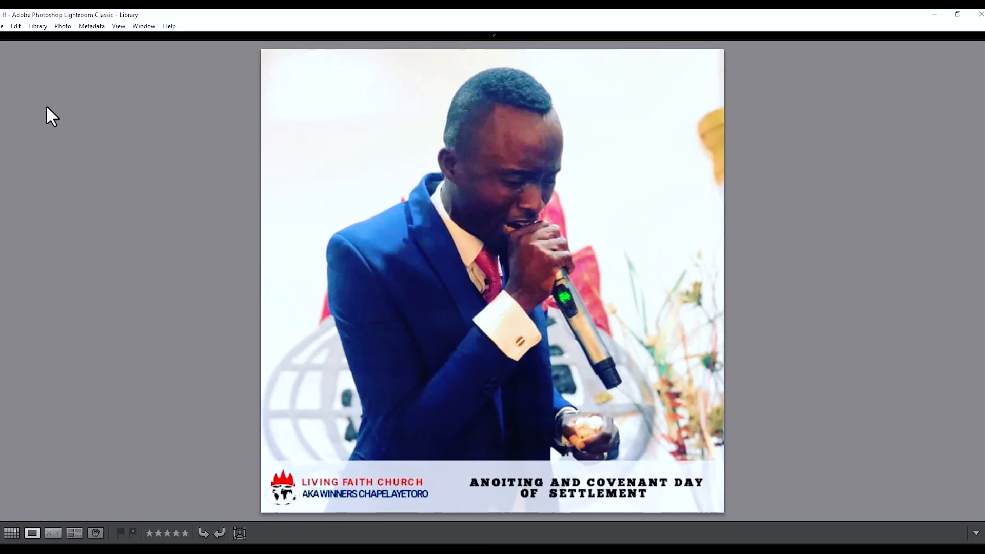
Skip photo 14 and set photo 15, the man with the yellow microphone, to unflagged.
key("Right")
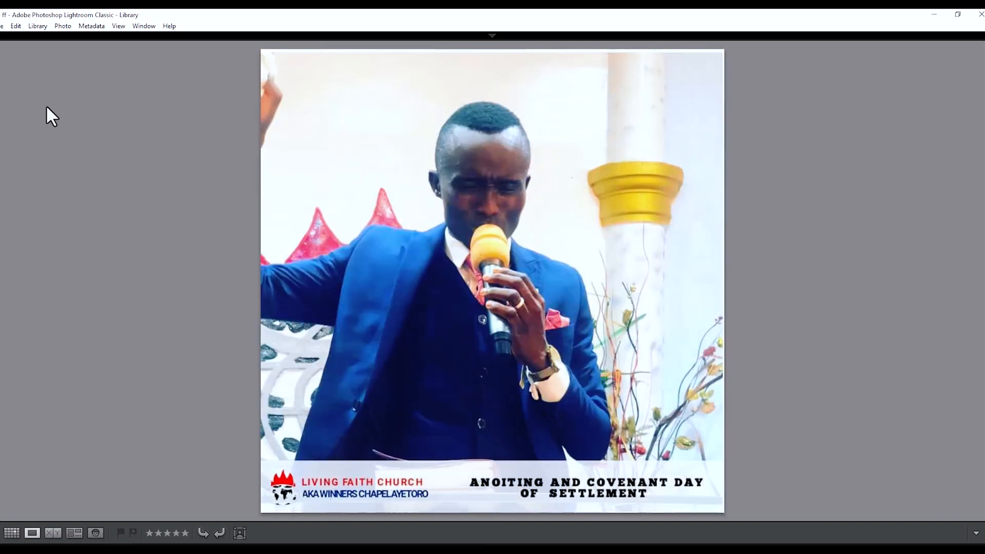
key("u")
key("Right")
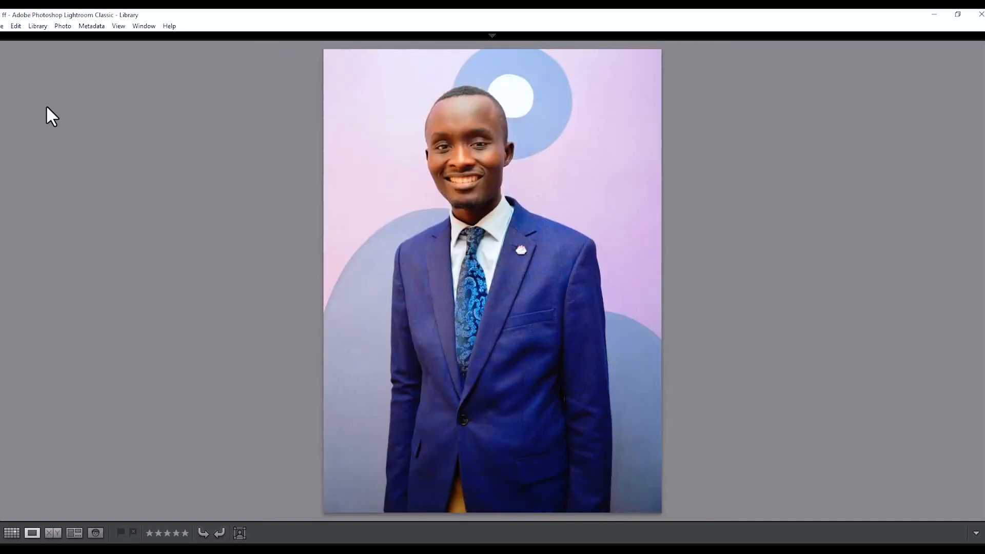
Flag photos 16 through 23 as picks, stopping at the Santa picture.
key("p")
key("Right")
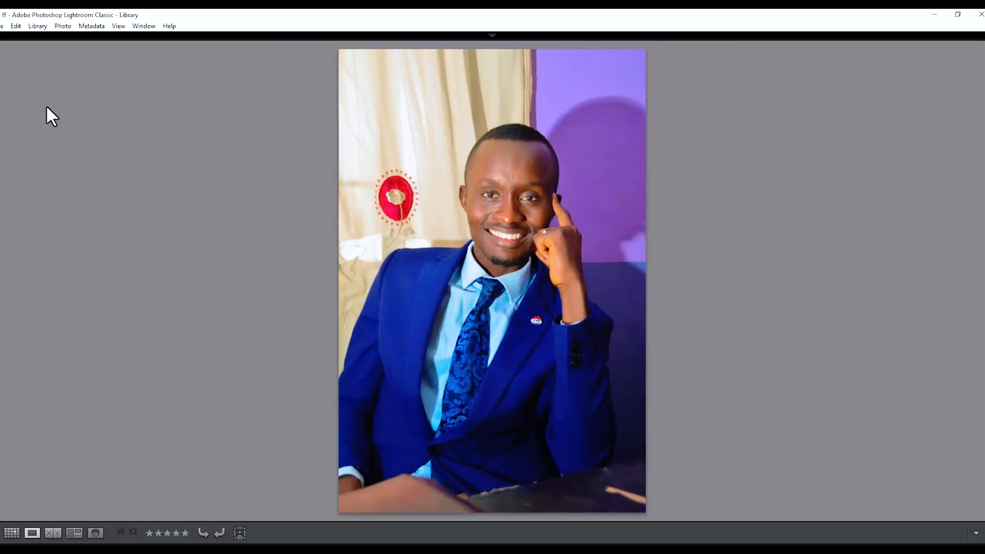
key("p")
key("Right")
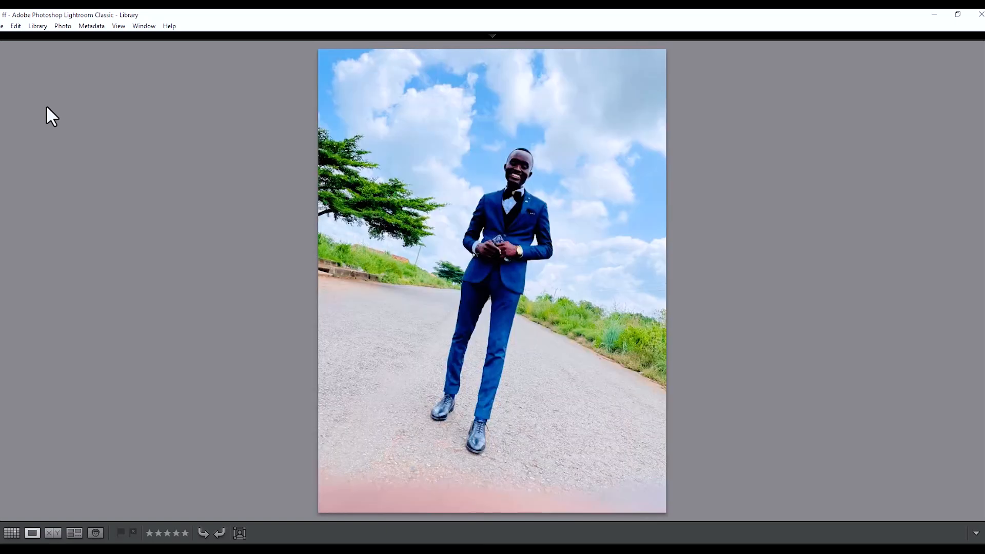
key("p")
key("Right")
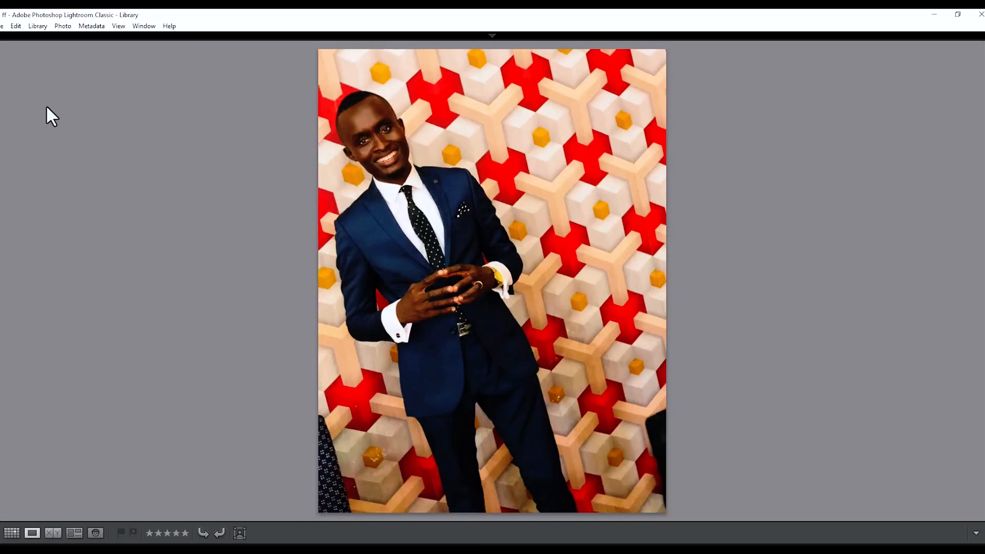
key("p")
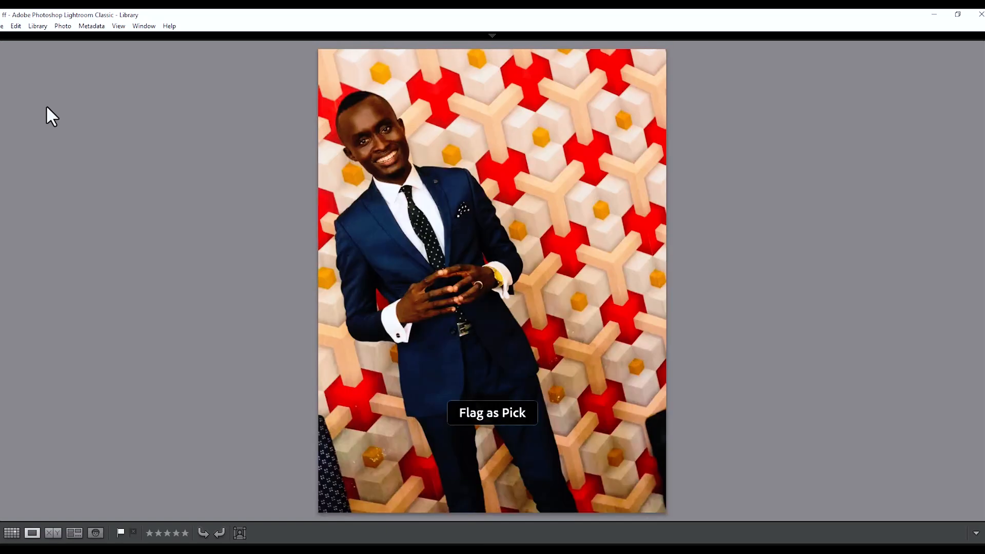
key("Right")
key("p")
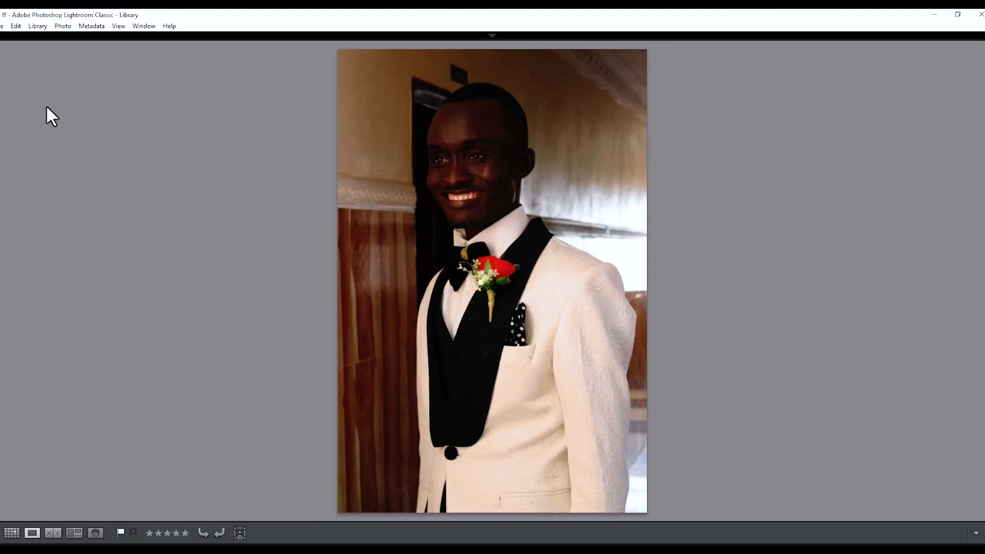
key("Right")
key("p")
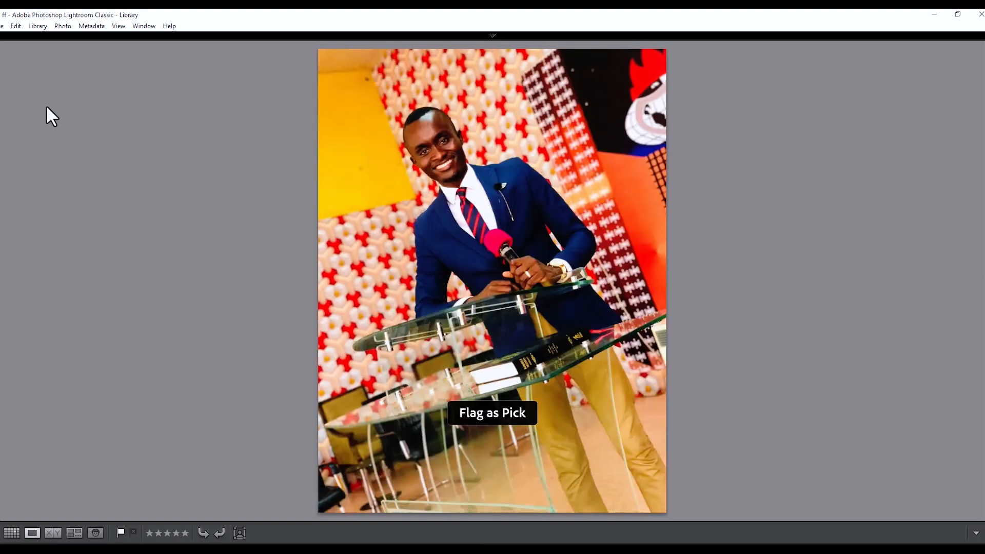
key("Right")
key("p")
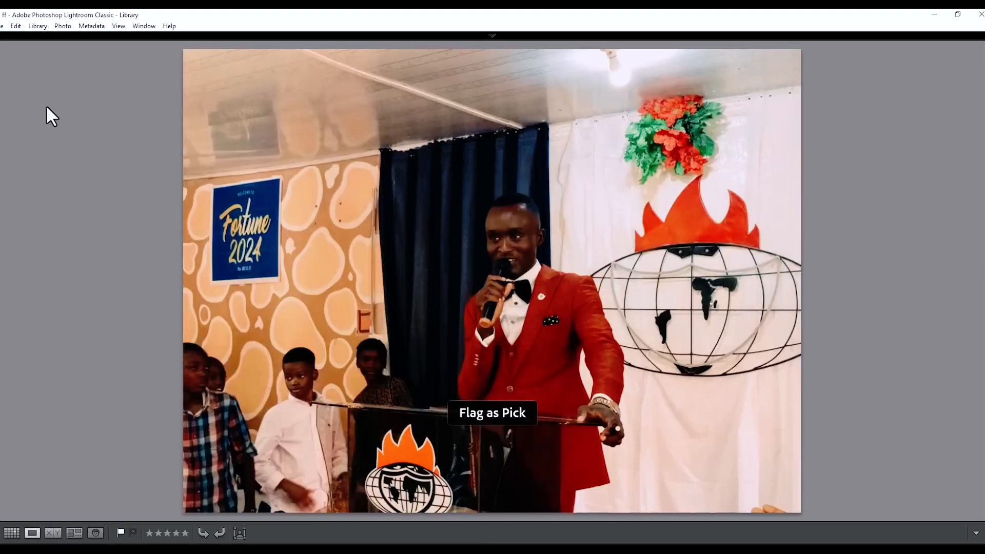
key("Right")
key("p")
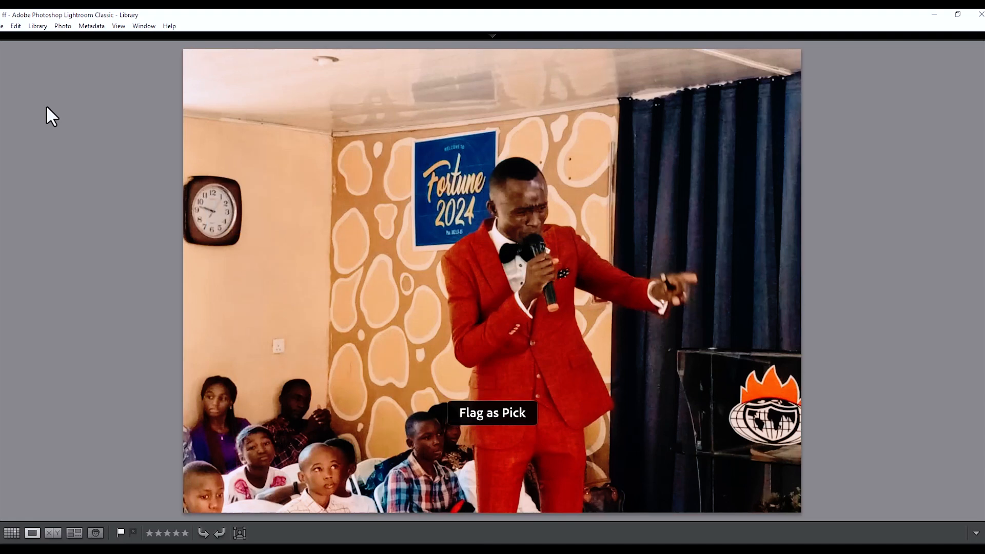
key("Right")
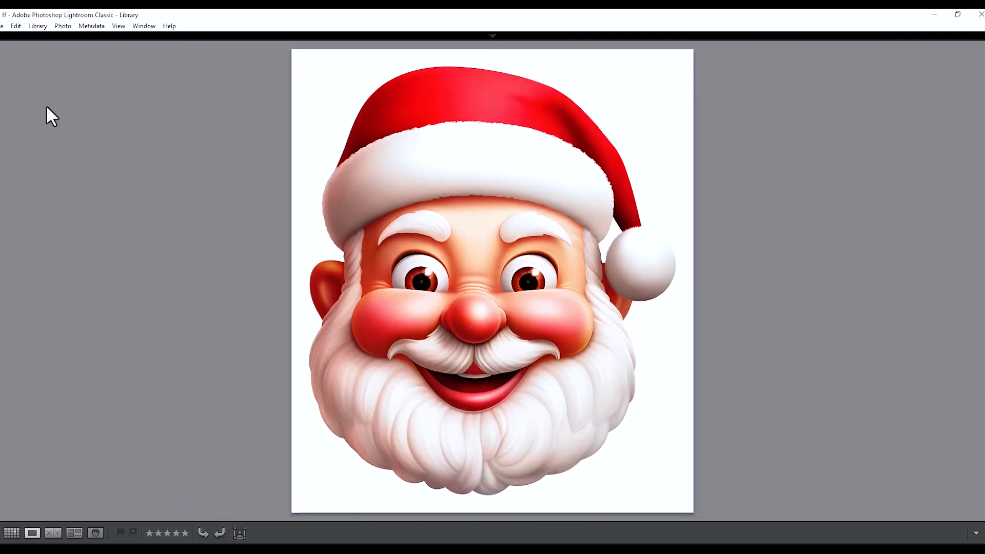
Return to the grid with the panels shown and remove the rejected photos from Lightroom without deleting them from disk.
key("g")
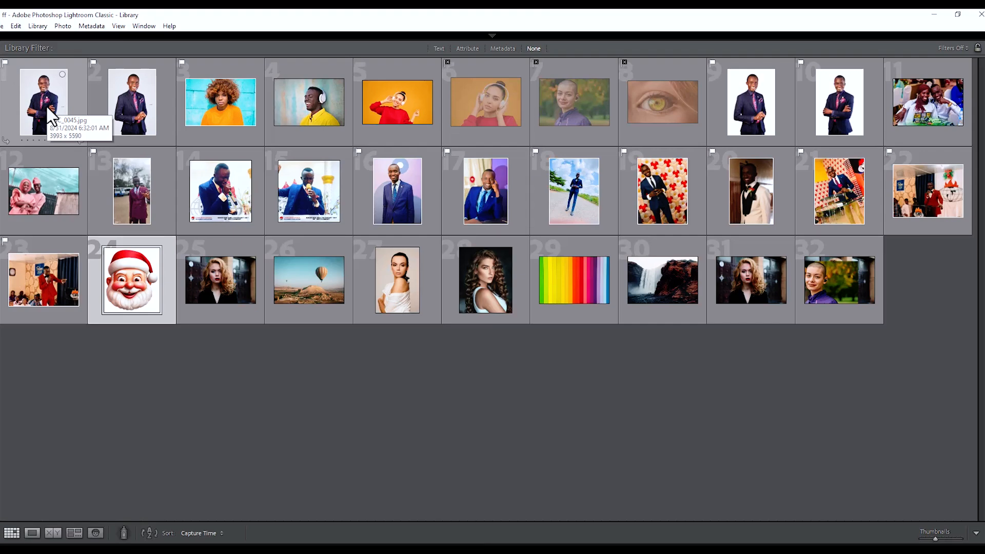
key("shift+Tab")
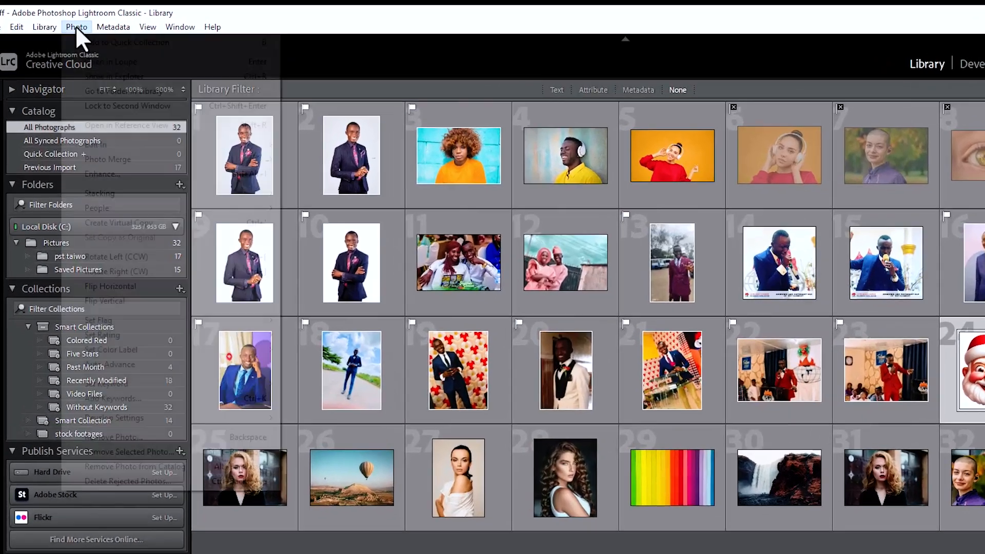
left_click(71, 27)
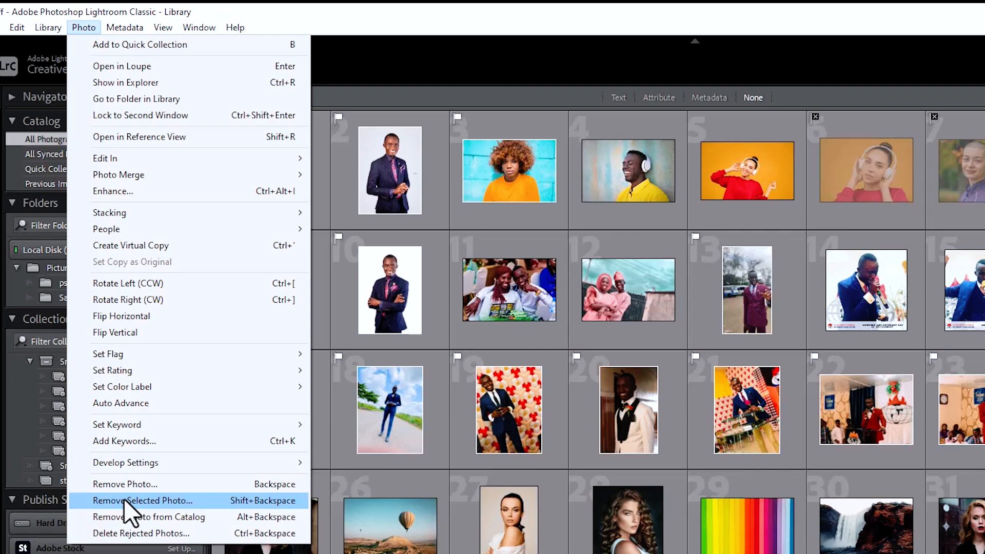
left_click(133, 532)
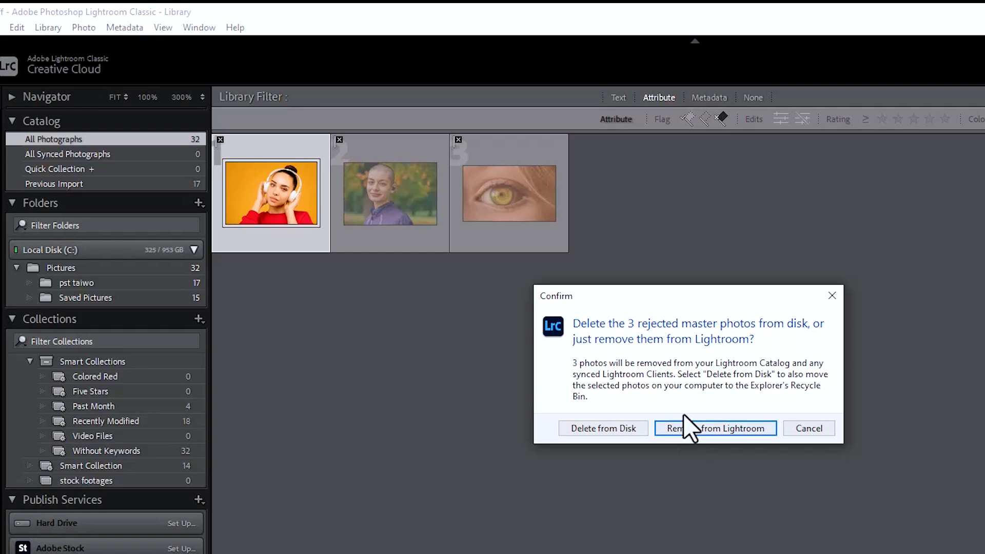
left_click(683, 427)
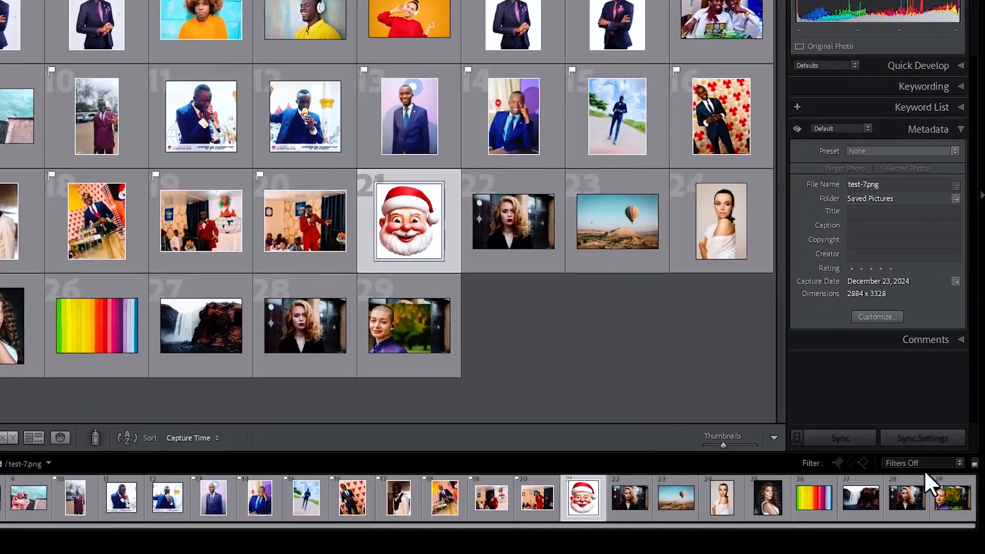
Filter the library to flagged photos and create a collection named Man that includes the selected photo.
left_click(927, 464)
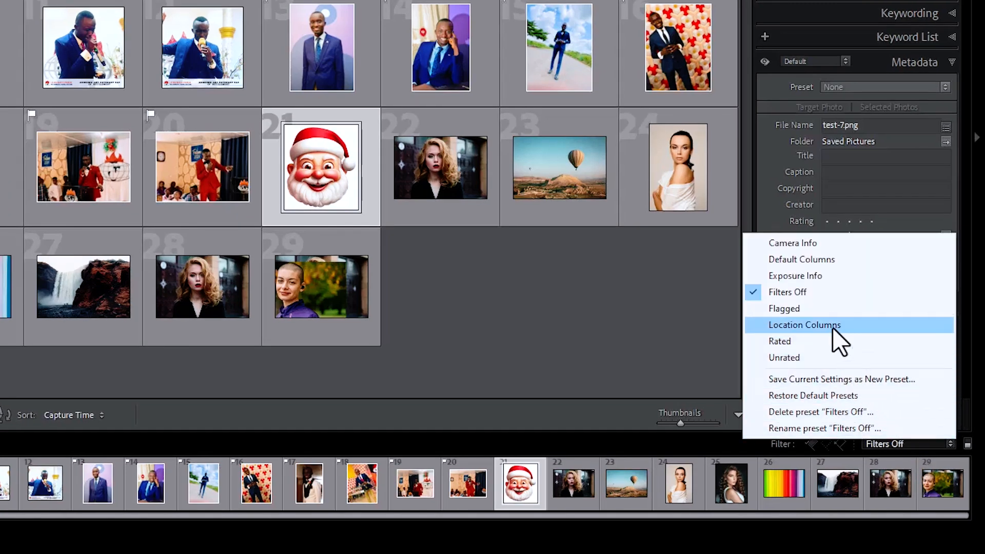
left_click(824, 309)
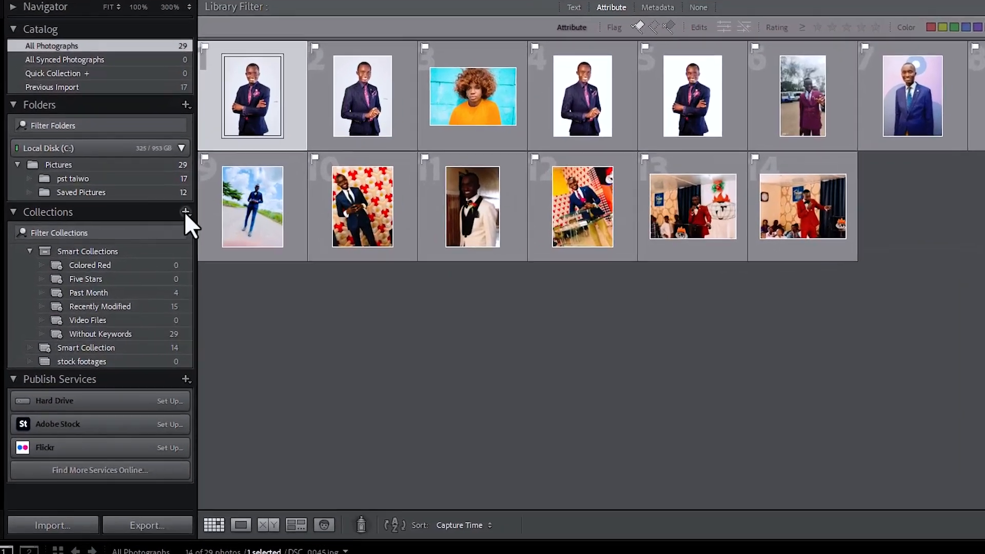
left_click(186, 211)
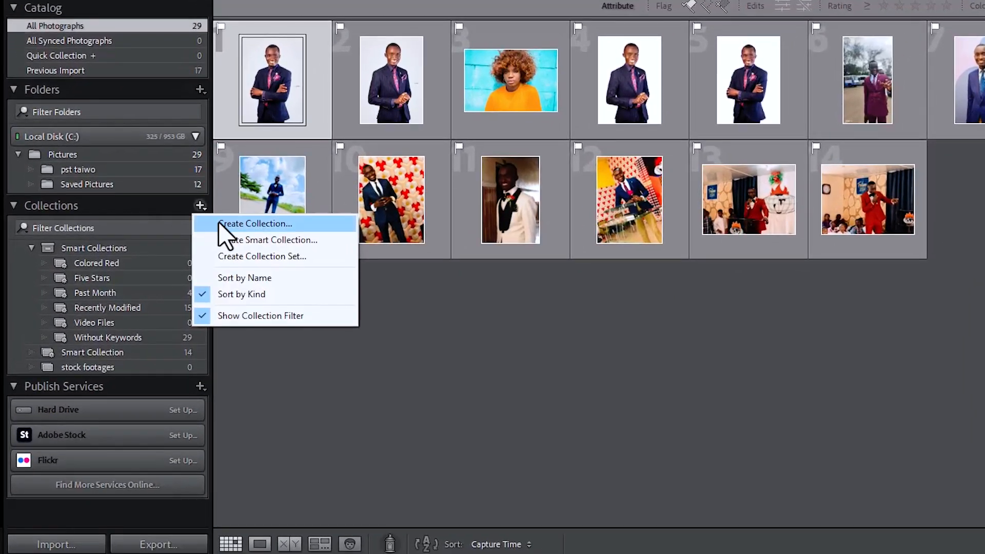
left_click(219, 223)
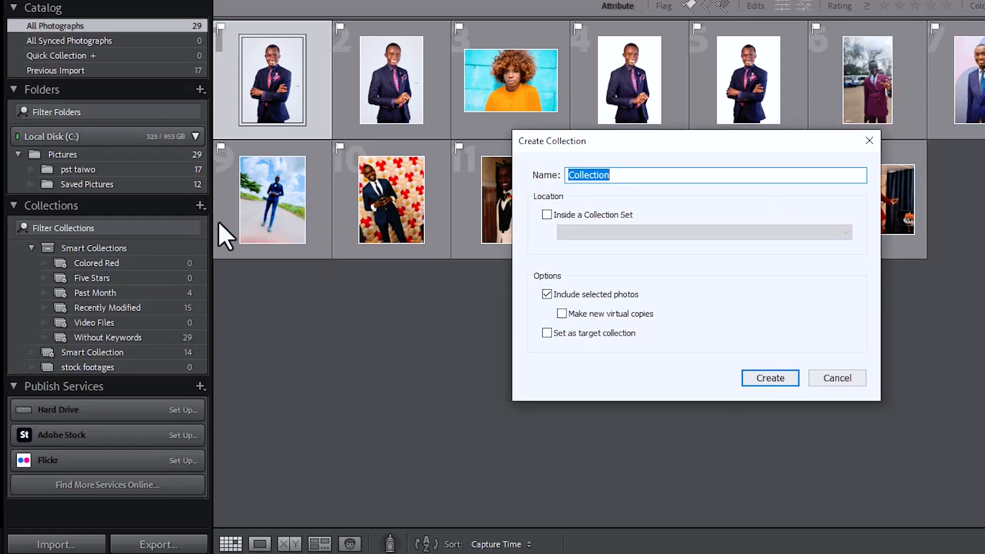
type("M")
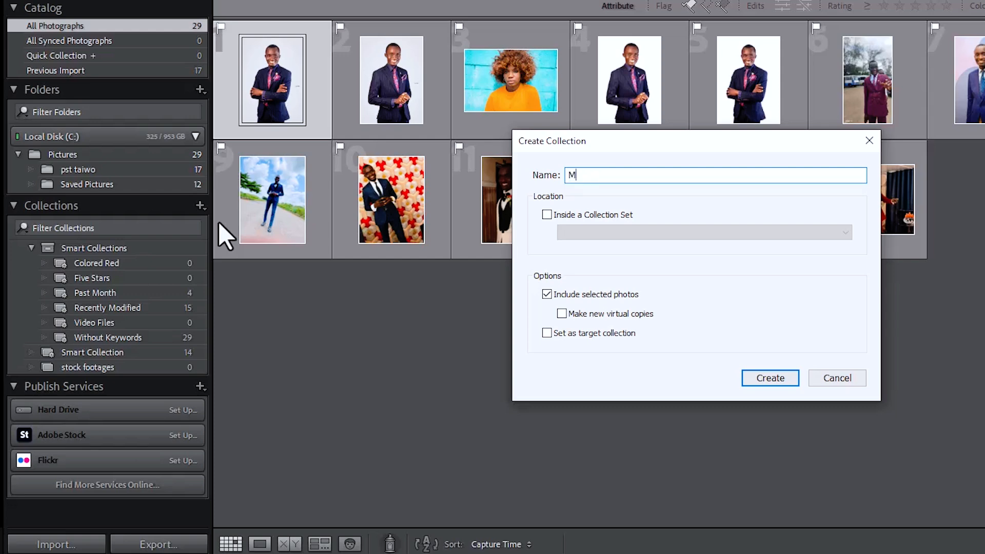
type("an")
left_click(754, 381)
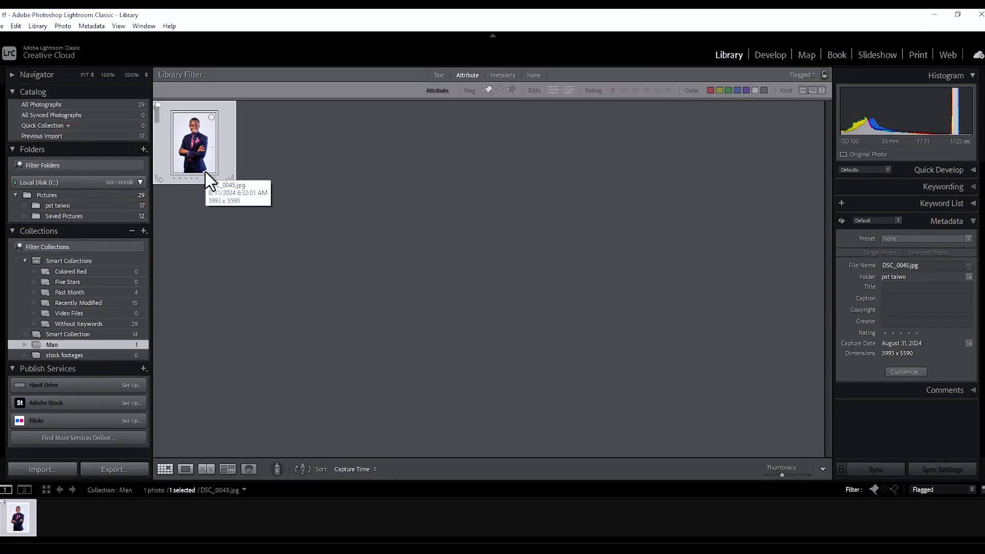
Remove the photo from the Man collection and delete the collection itself.
key("Delete")
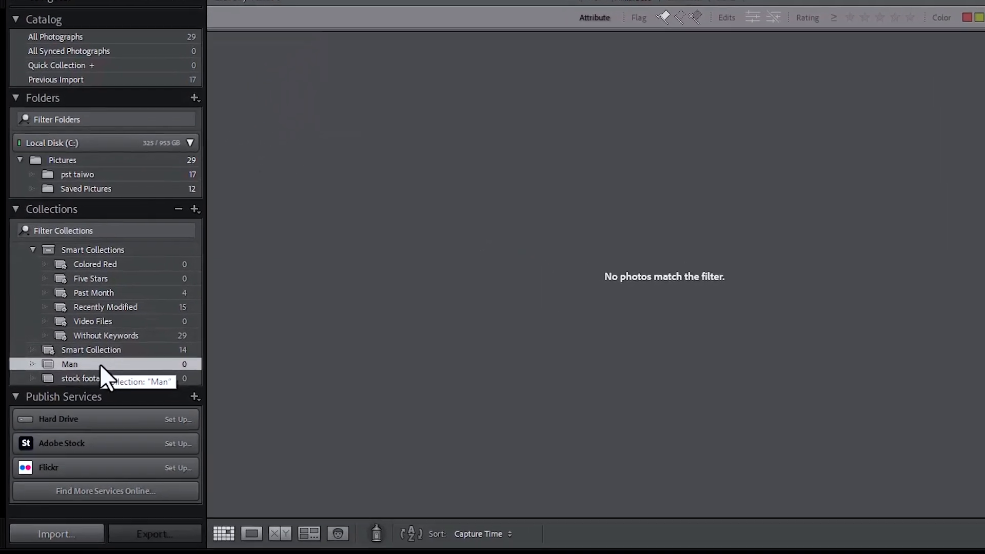
right_click(74, 345)
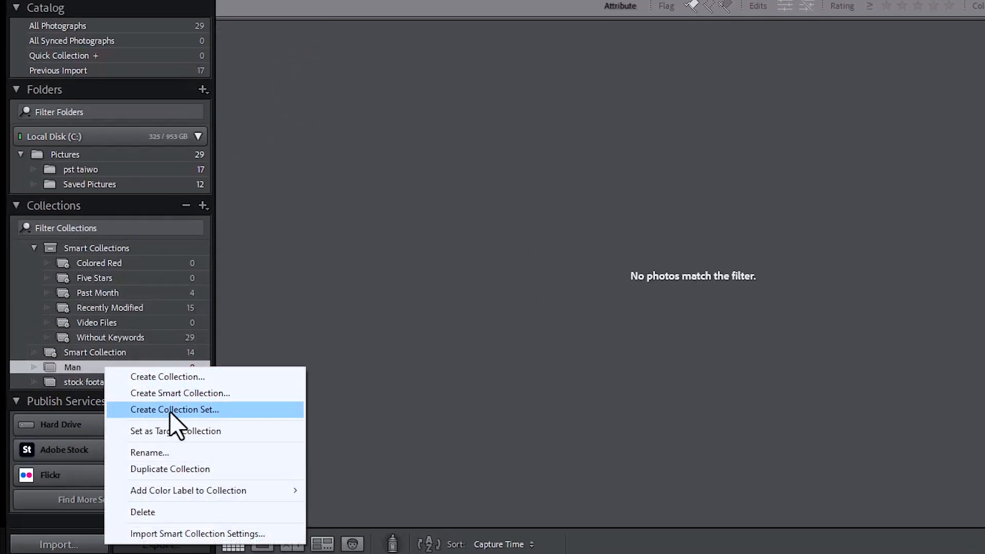
left_click(198, 517)
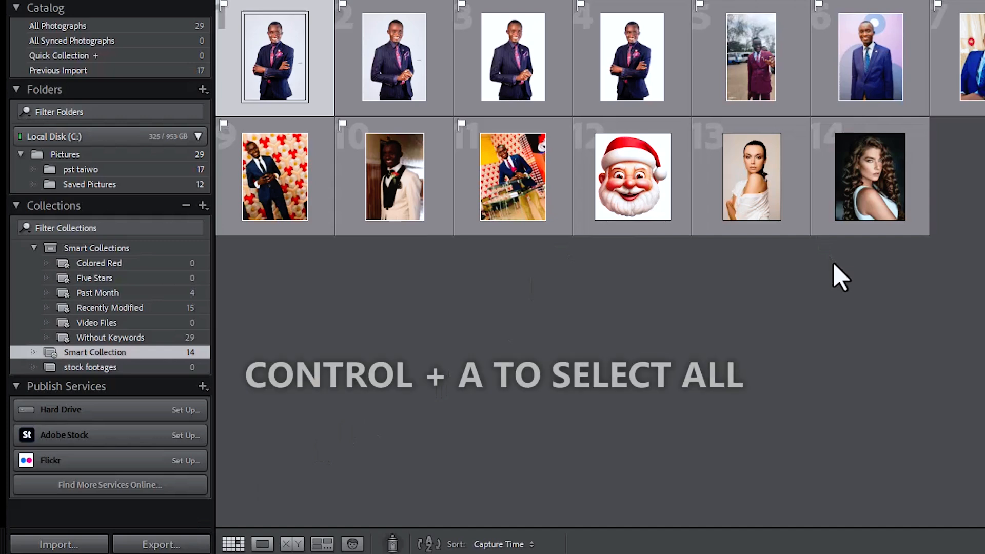
Select every photo in the Smart Collection and create a regular collection named man that includes them.
key("ctrl+a")
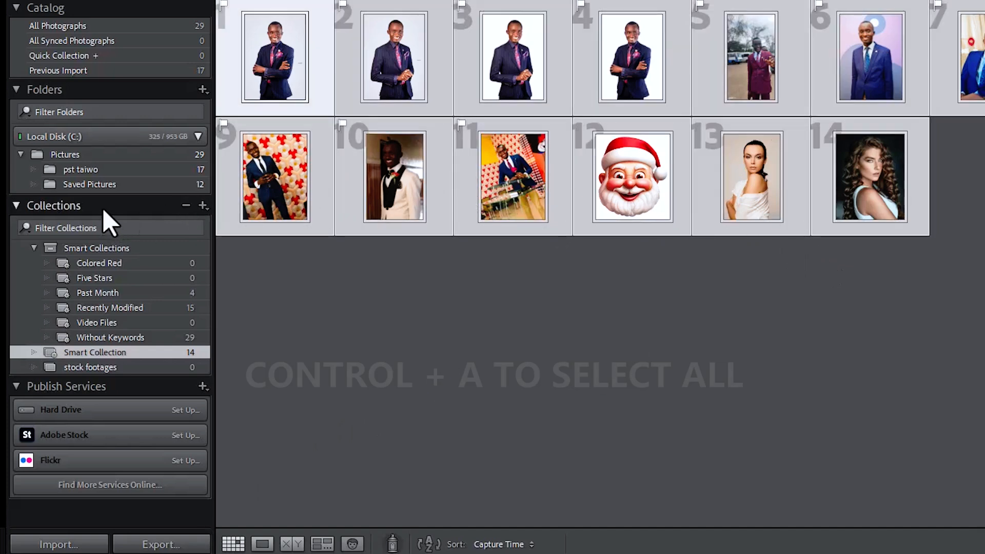
left_click(202, 206)
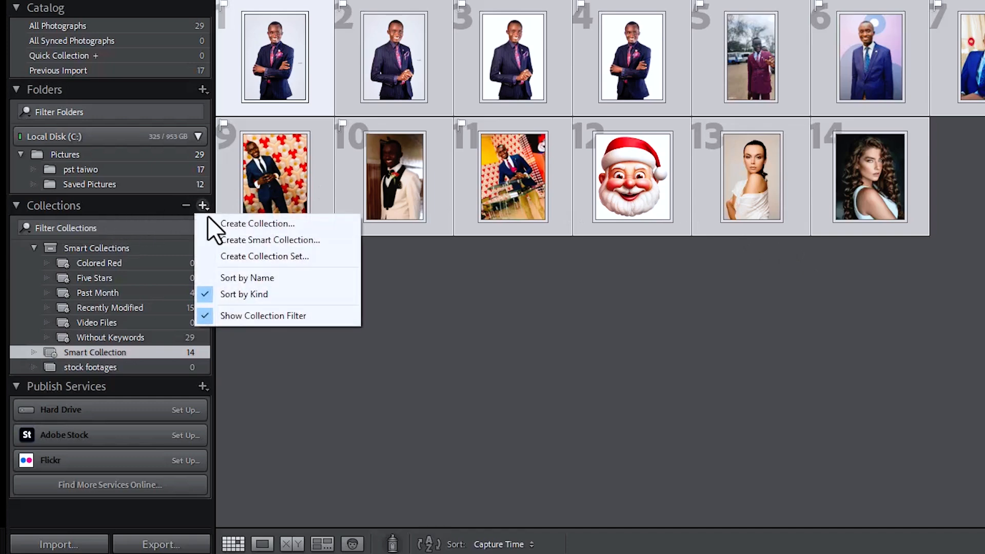
left_click(228, 226)
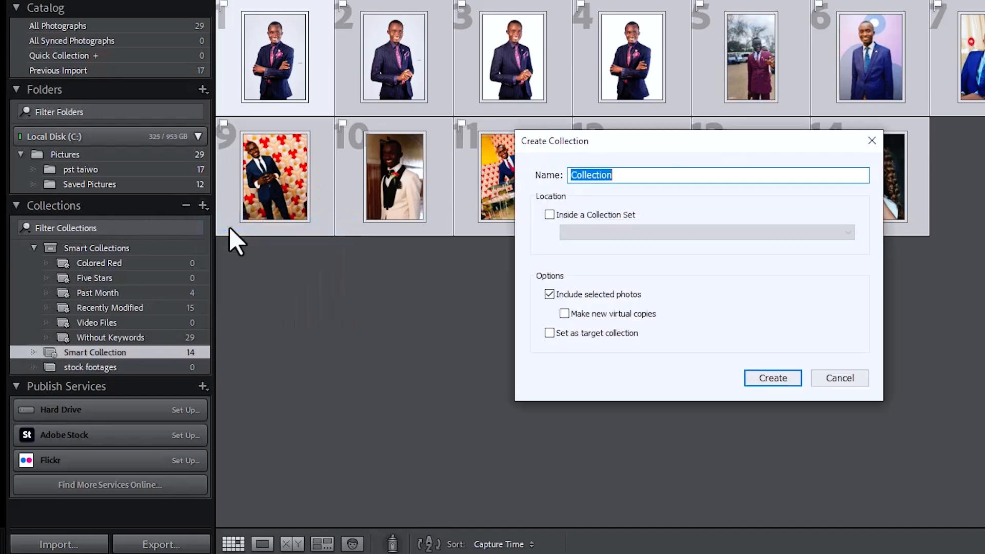
type("man")
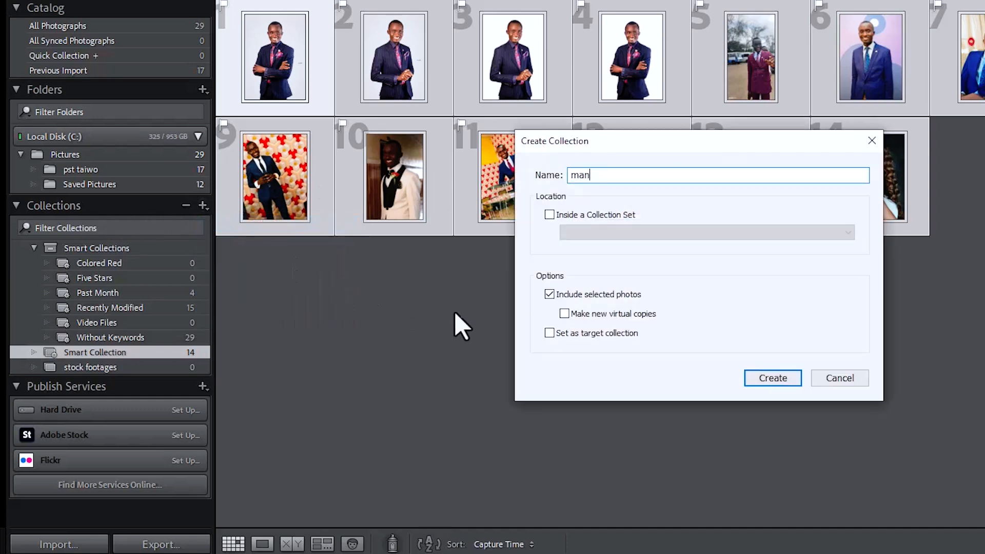
left_click(758, 377)
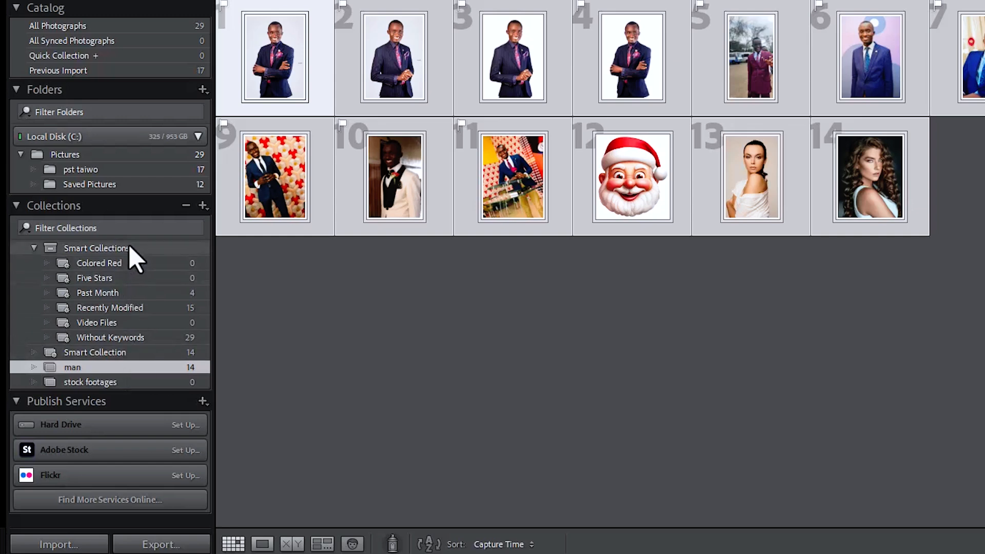
Create a collection set named Collection Set 1, outside any other set.
left_click(202, 205)
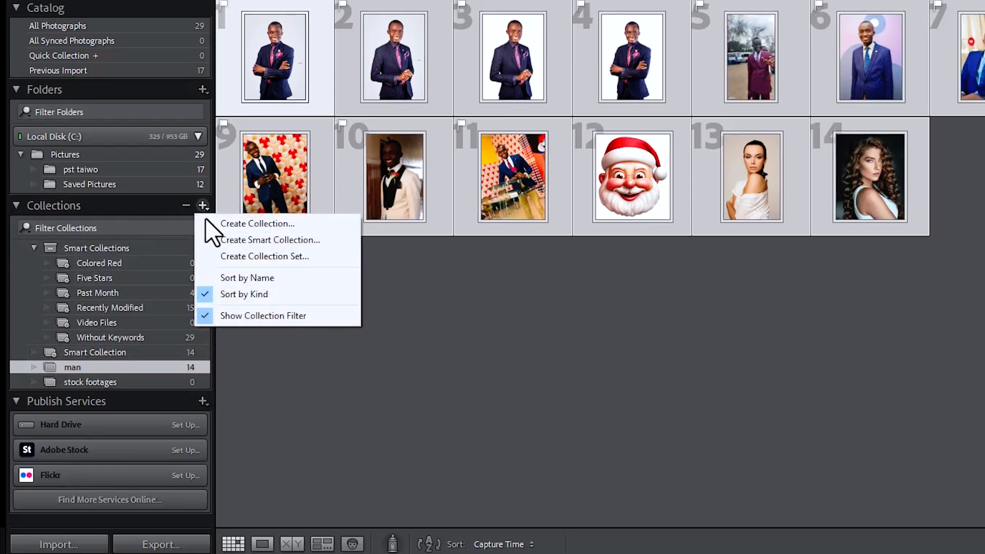
left_click(233, 255)
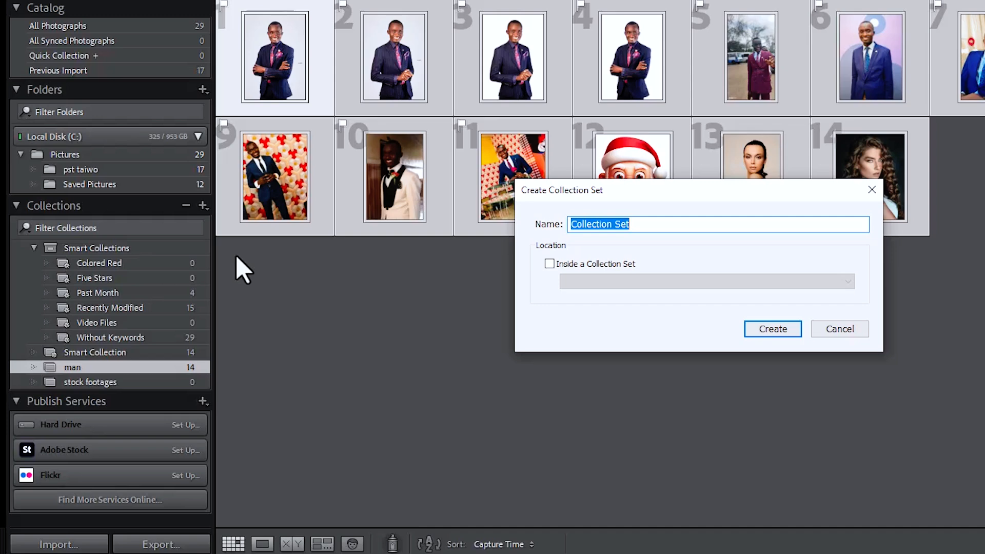
left_click(637, 225)
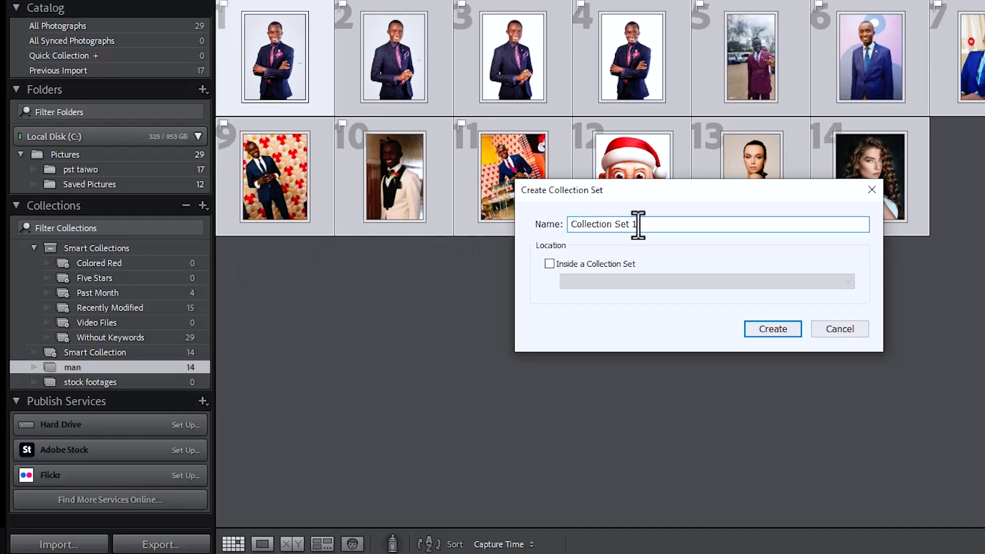
type("1")
left_click(759, 328)
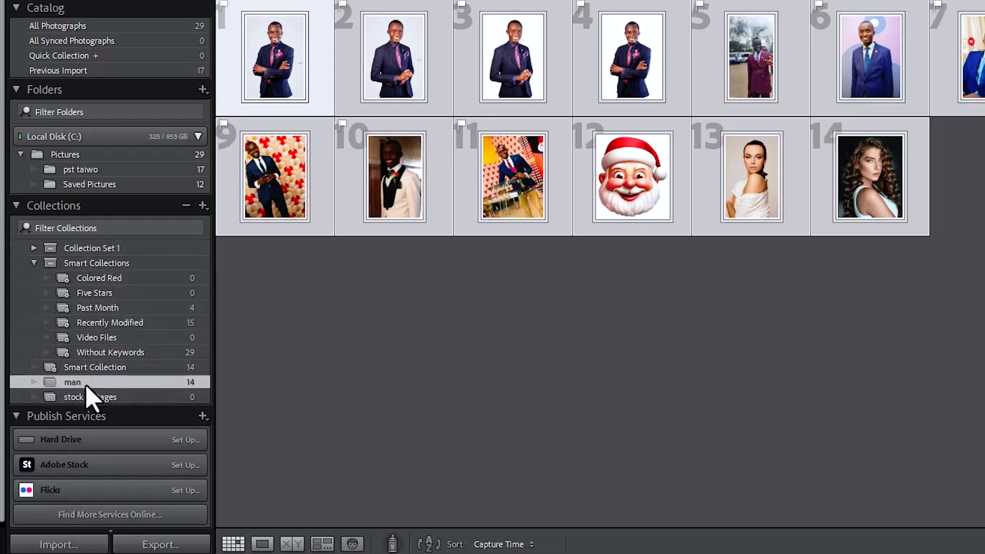
Move the man and stock footages collections into Collection Set 1 and view the photos in the set.
left_click_drag(86, 388, 94, 251)
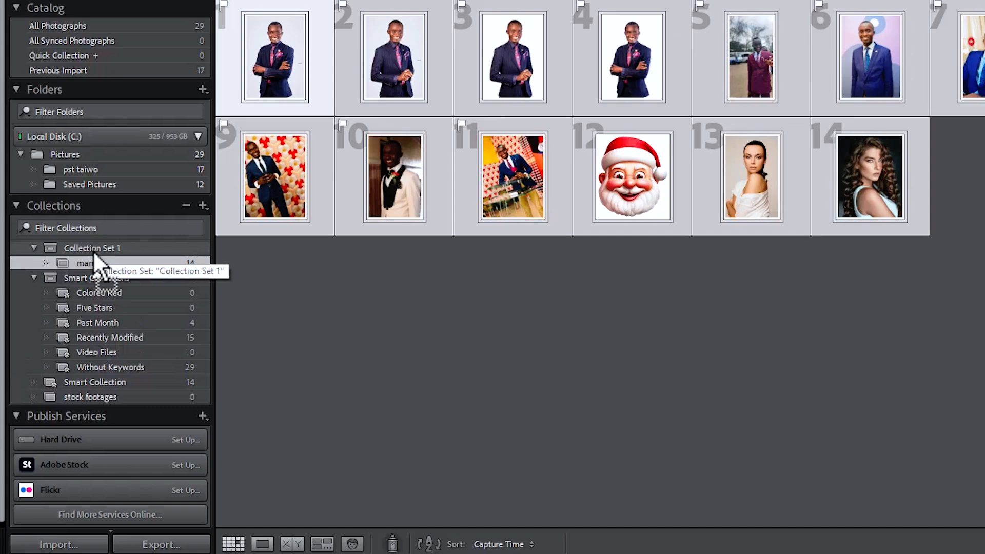
left_click(90, 398)
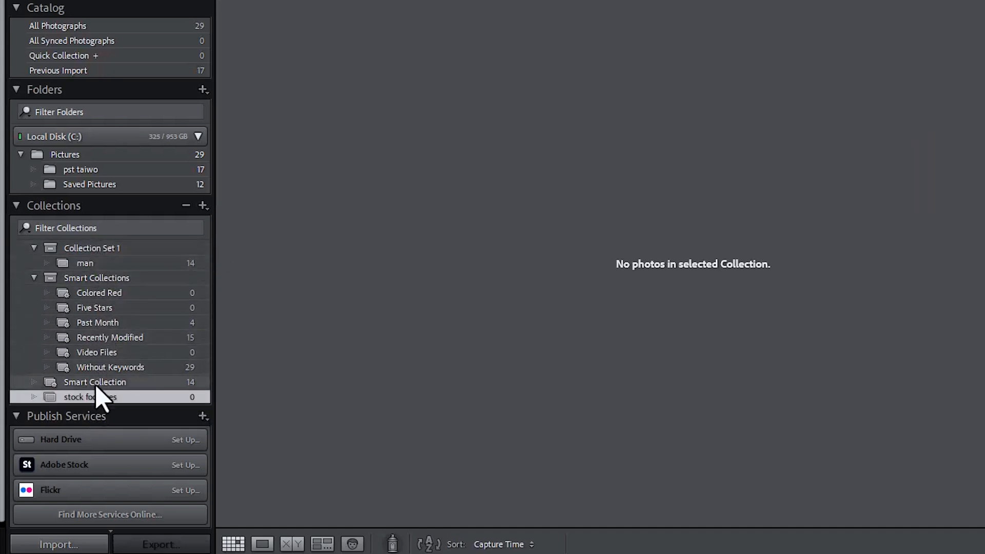
left_click_drag(68, 395, 94, 247)
left_click(93, 247)
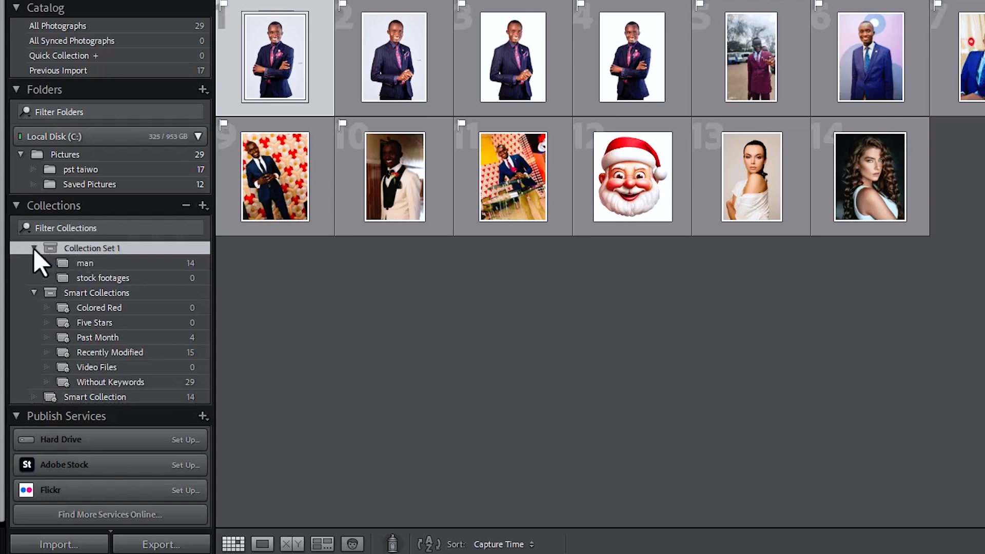
left_click(104, 263)
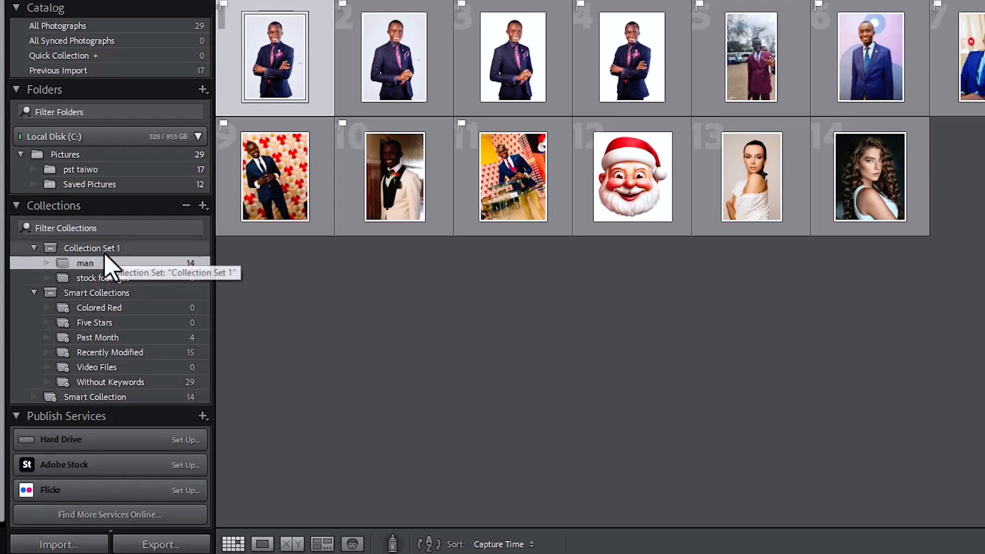
left_click(104, 254)
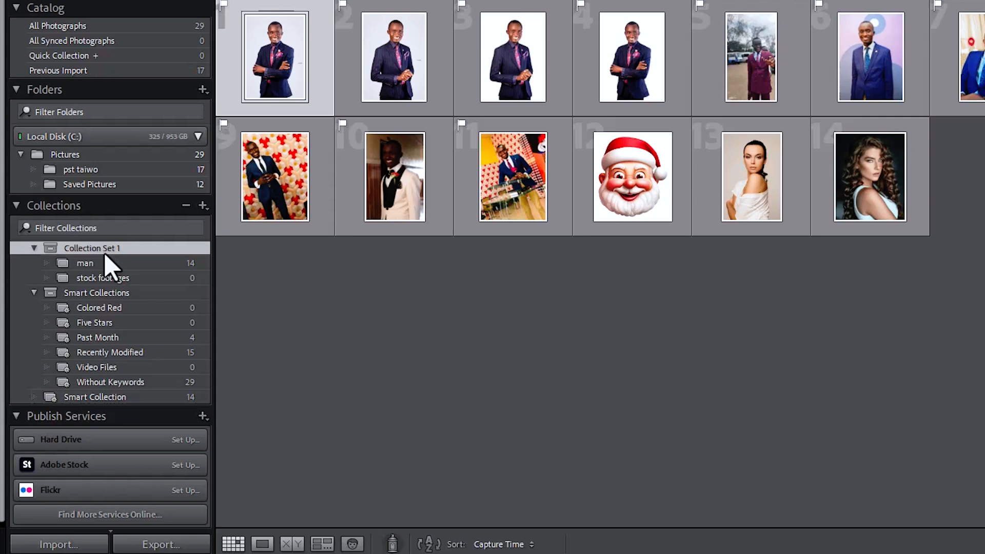
Show All Photographs, view only the flagged picks, and turn that flag filter off again.
left_click(112, 28)
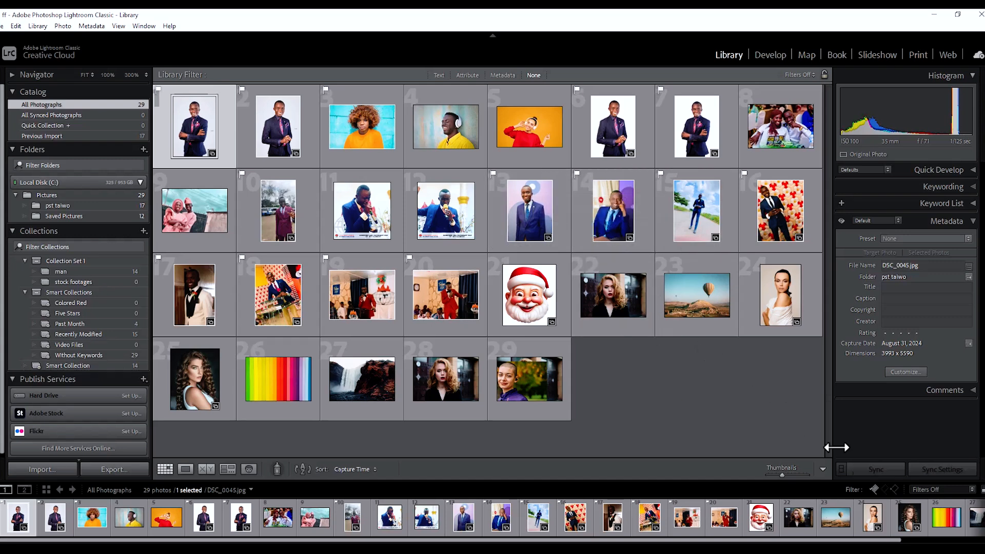
left_click(872, 488)
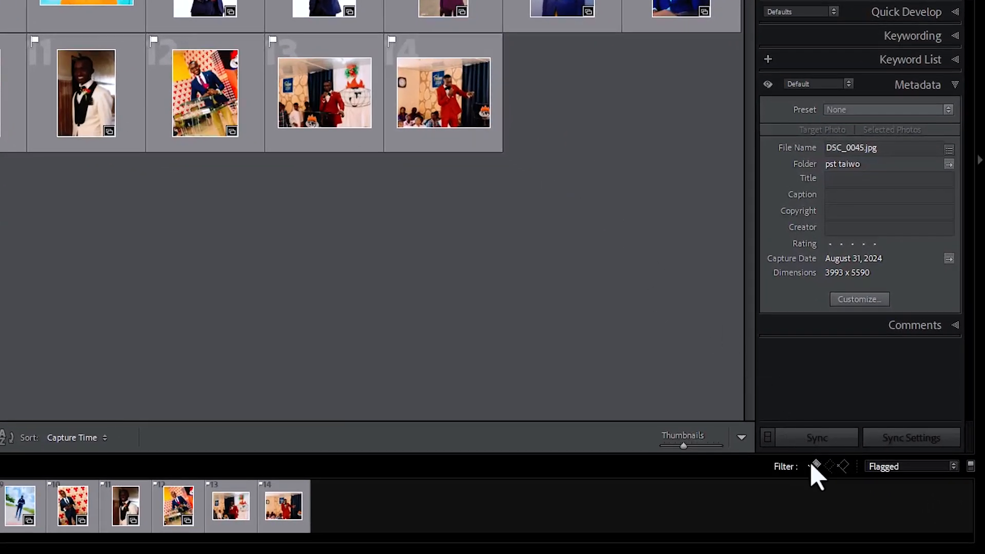
left_click(814, 465)
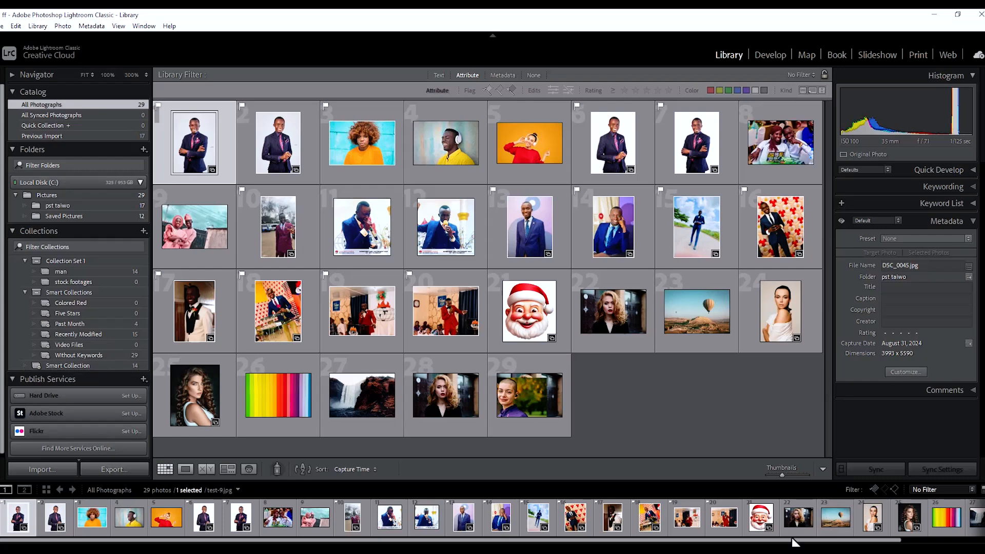
Select photos 17, 26, 28 and 29 together and create a collection named blessed that includes them.
left_click(643, 393)
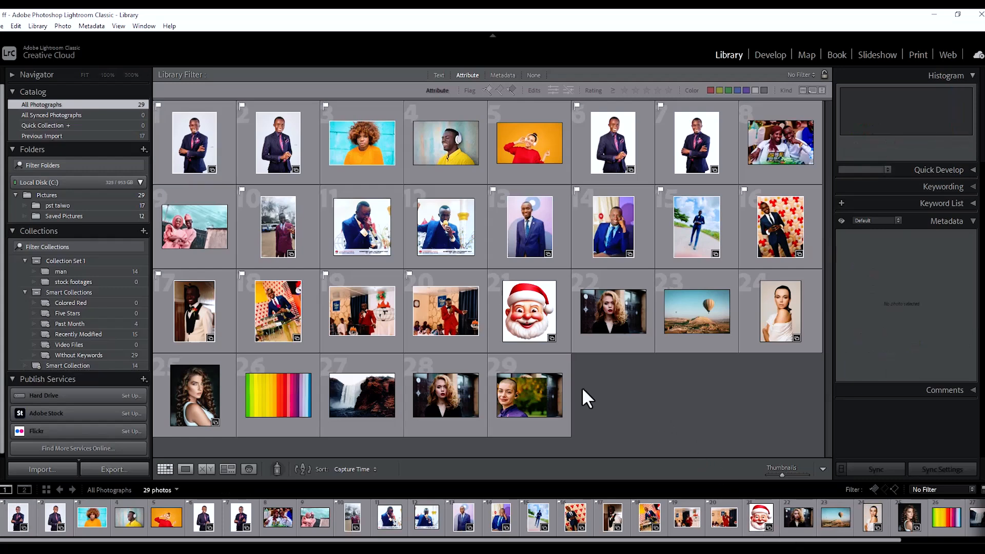
left_click(544, 387)
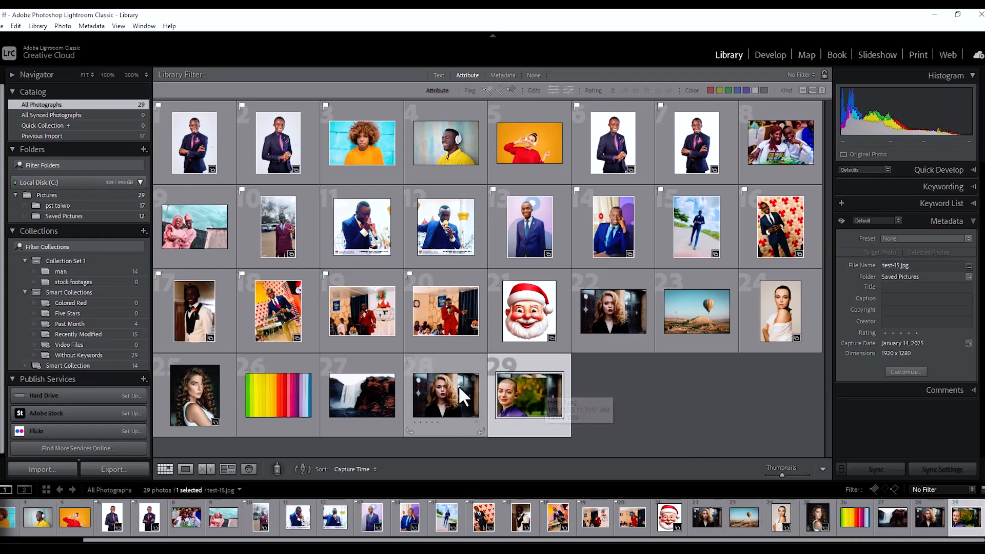
left_click(440, 386, "shift")
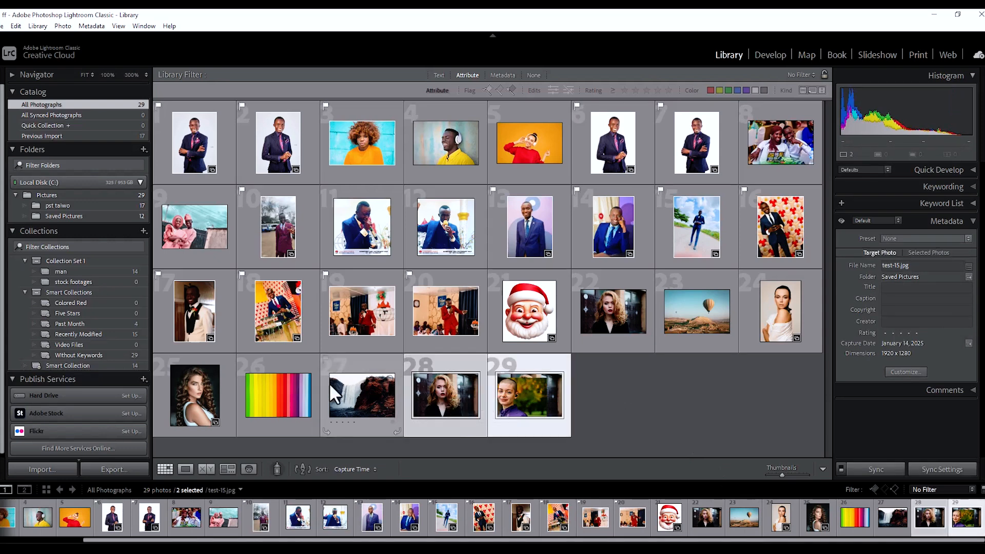
left_click(295, 389, "ctrl")
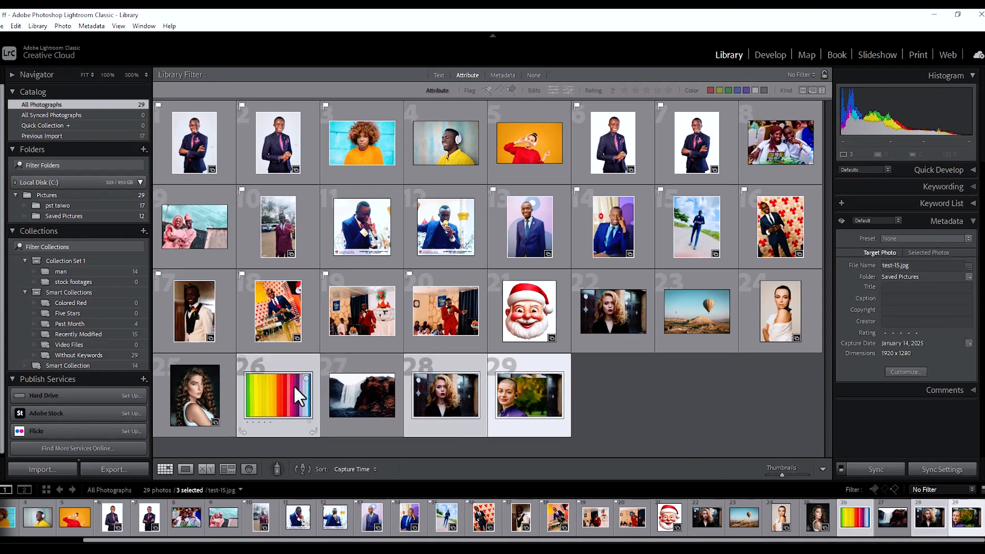
left_click(218, 307, "ctrl")
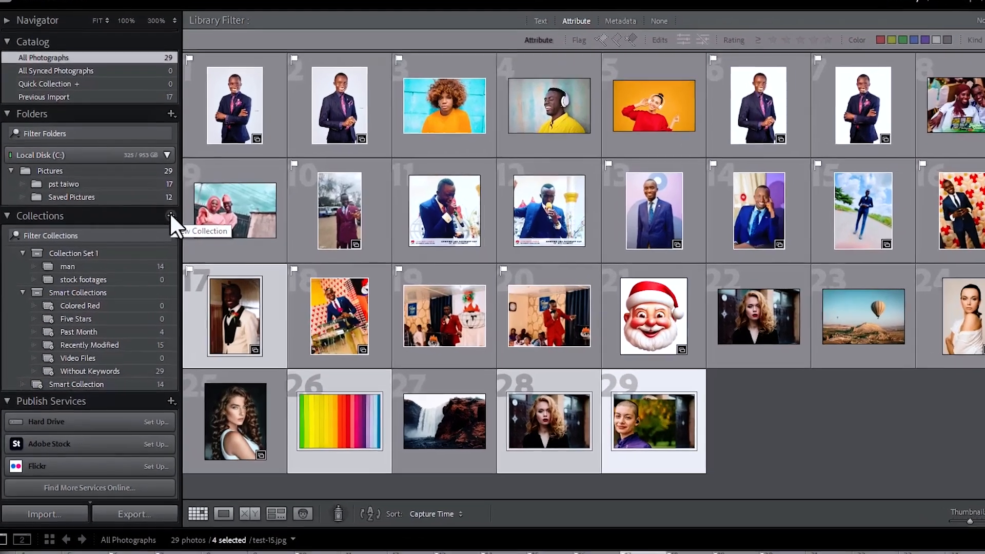
left_click(170, 215)
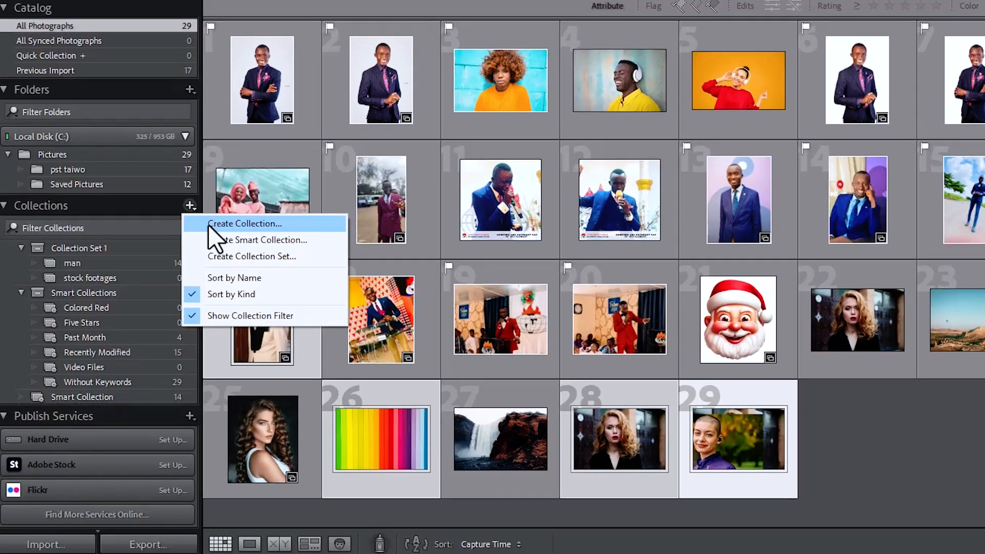
left_click(208, 224)
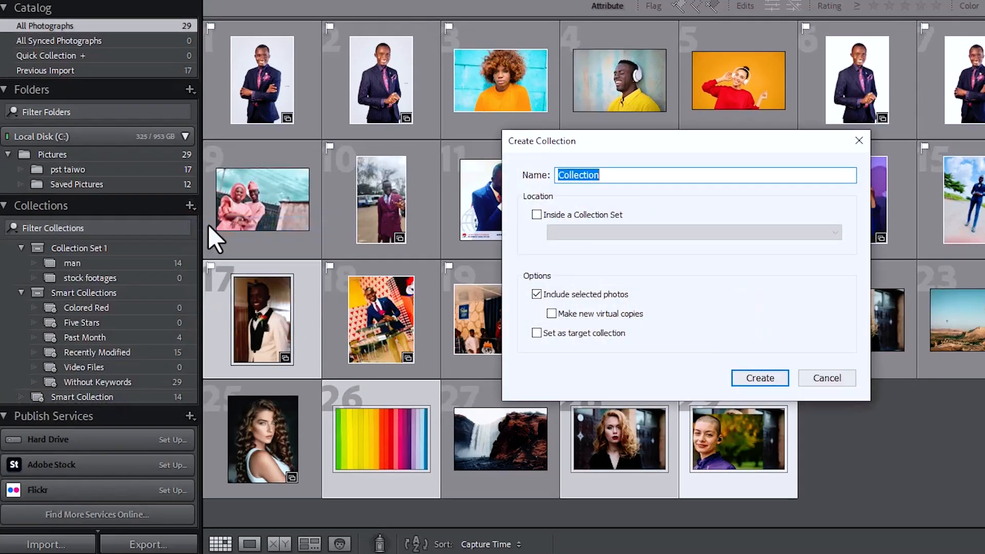
type("ble")
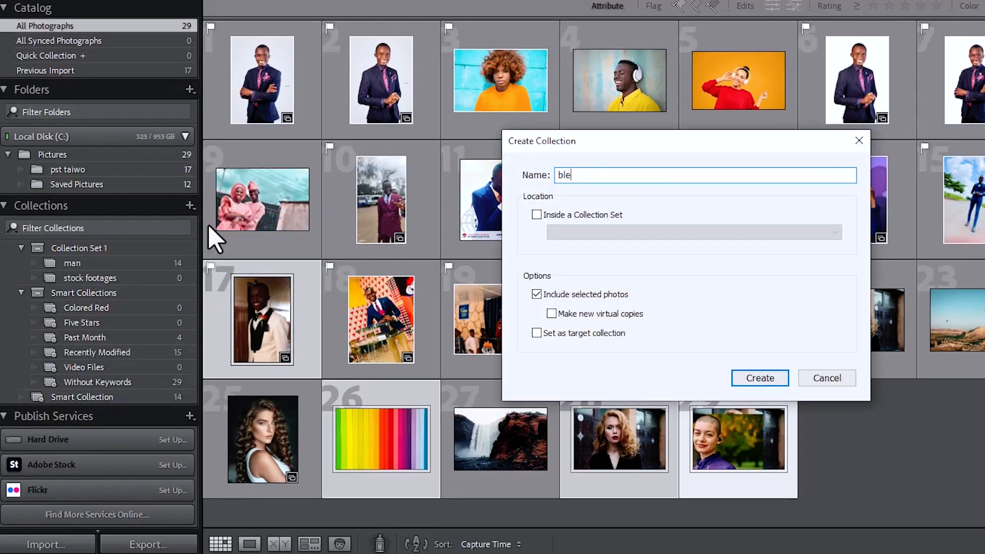
type("ssed")
left_click(756, 374)
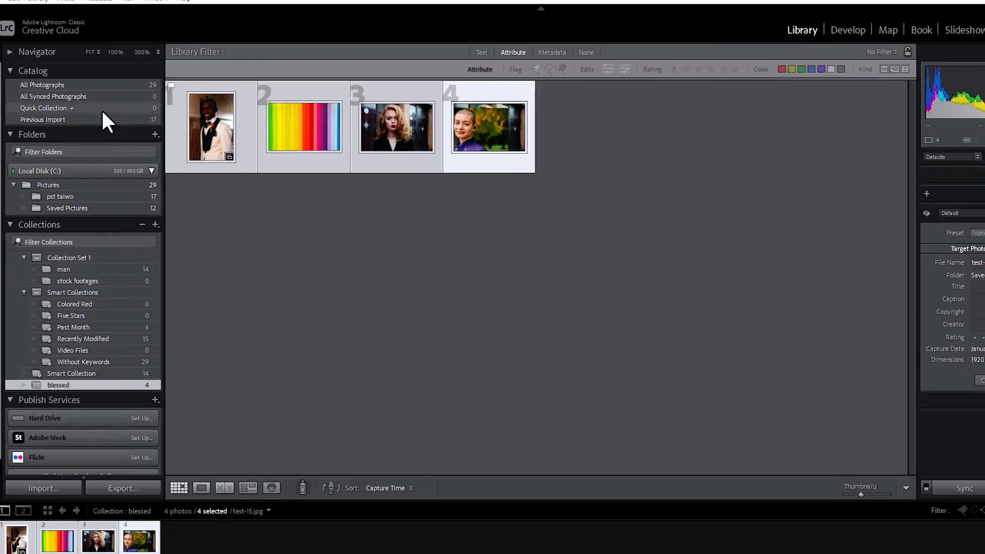
Add photo 1 from All Photographs to the Quick Collection and view that collection.
left_click(100, 108)
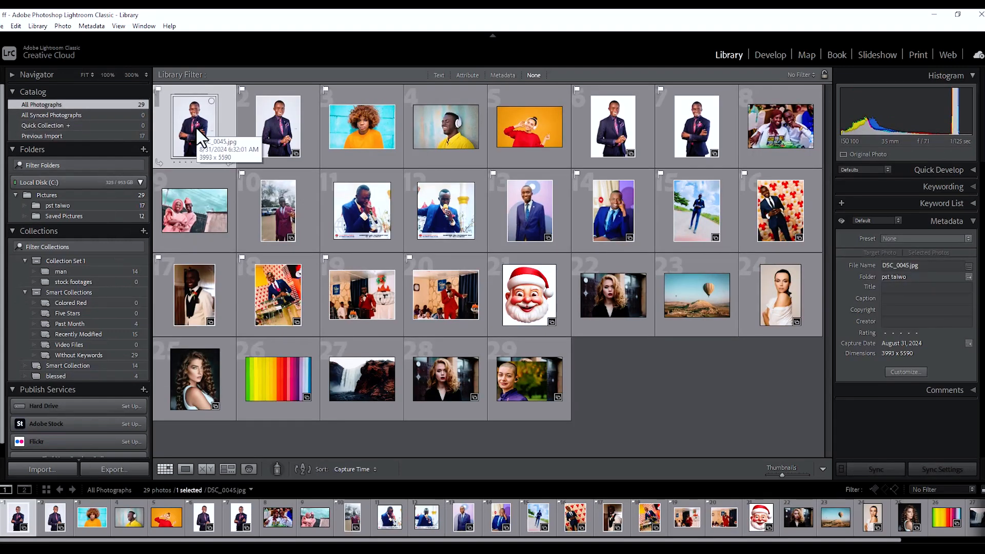
key("b")
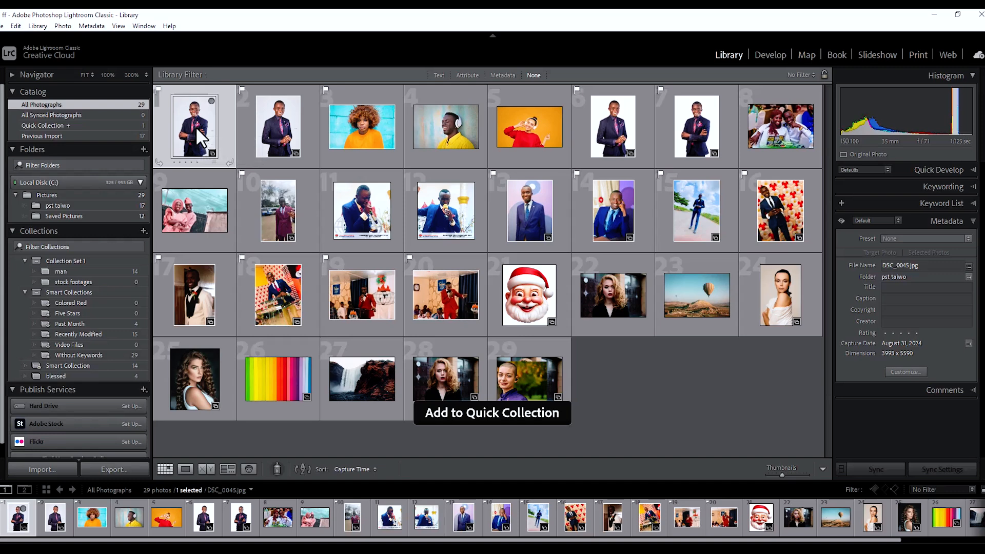
left_click(131, 125)
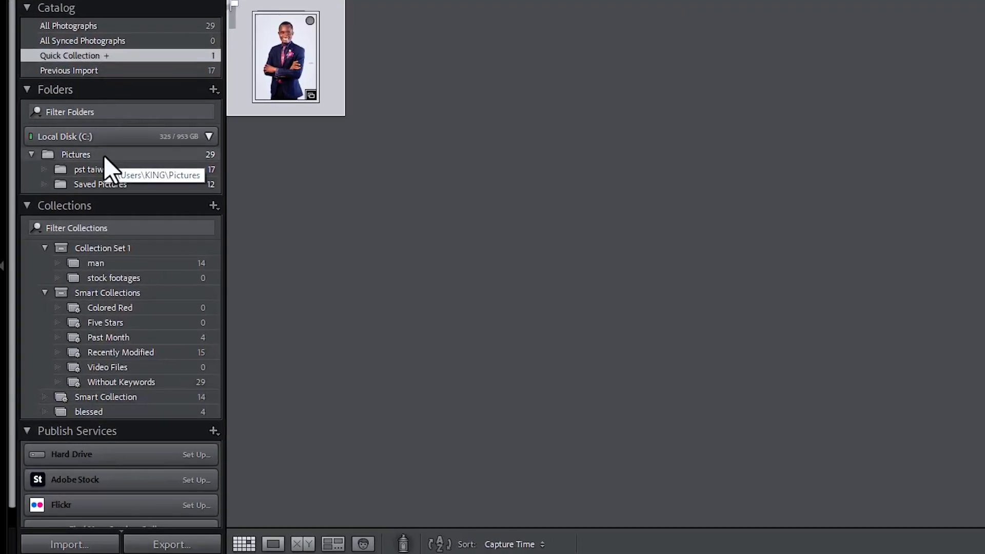
Set the stock footages collection in Collection Set 1 as the target collection.
left_click(103, 276)
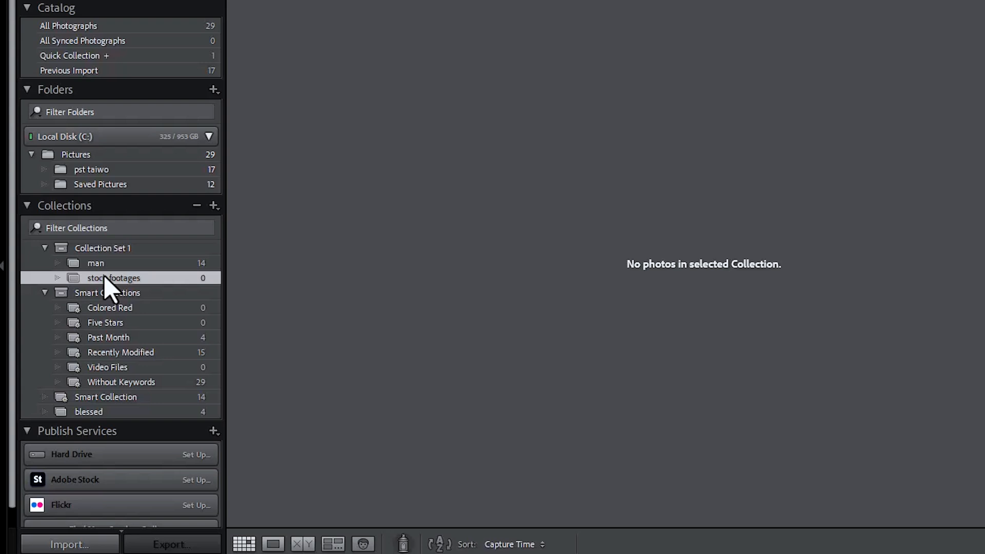
right_click(104, 275)
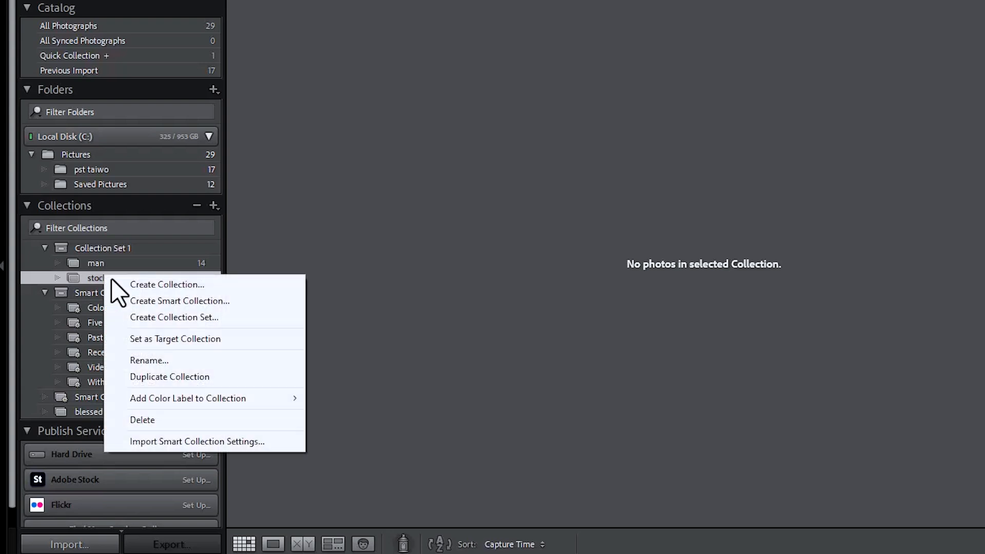
left_click(173, 339)
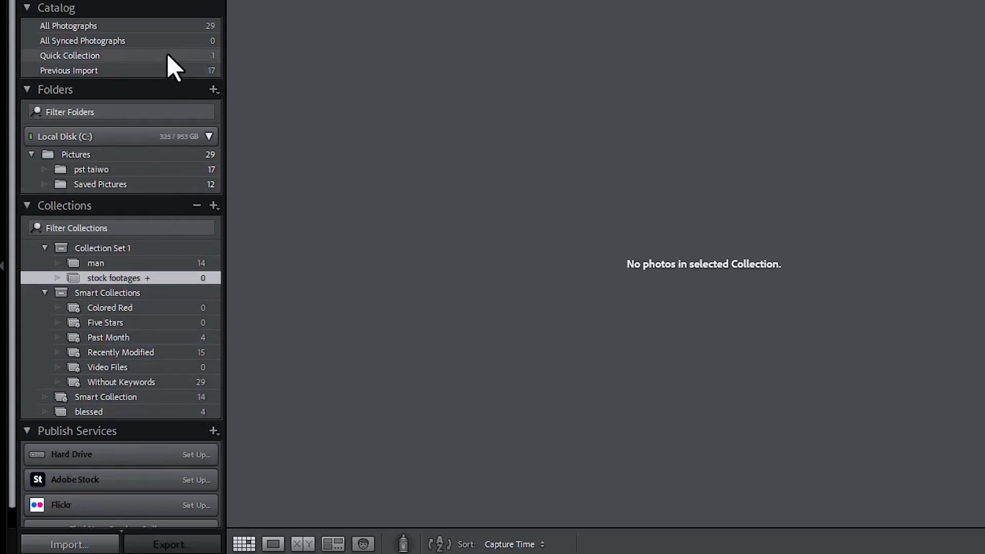
Add photos 1, 2, 12 and 13 from All Photographs to the stock footages target collection, and view that collection.
left_click(161, 23)
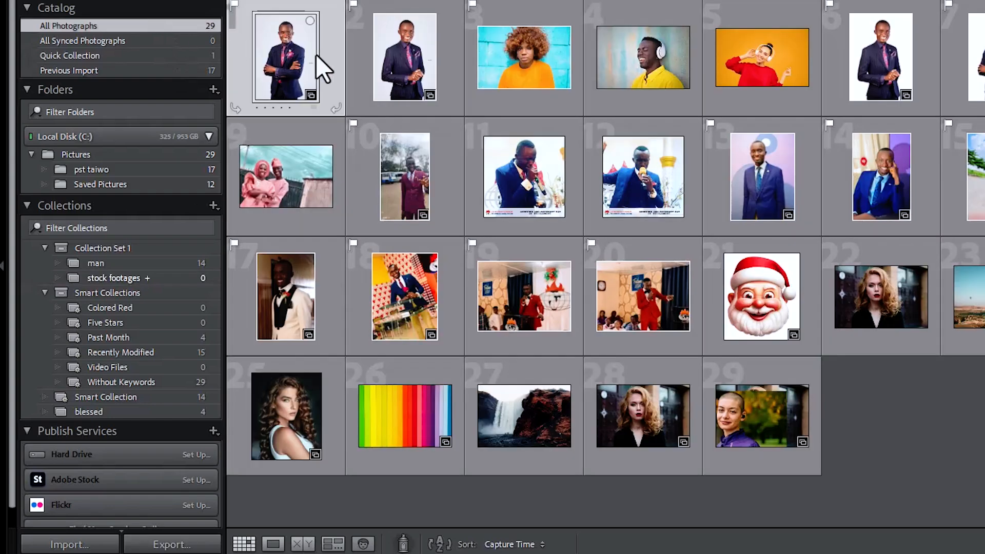
key("b")
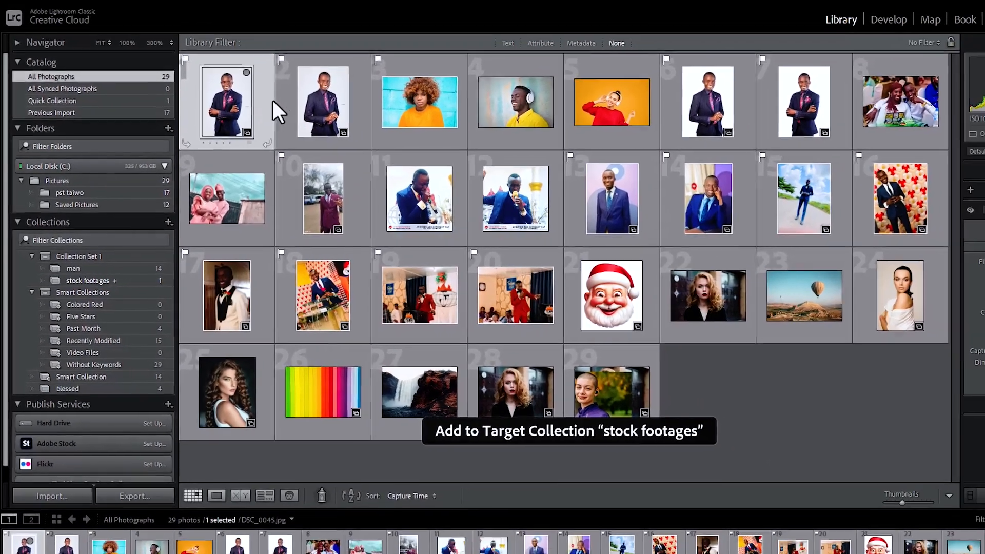
left_click(326, 91)
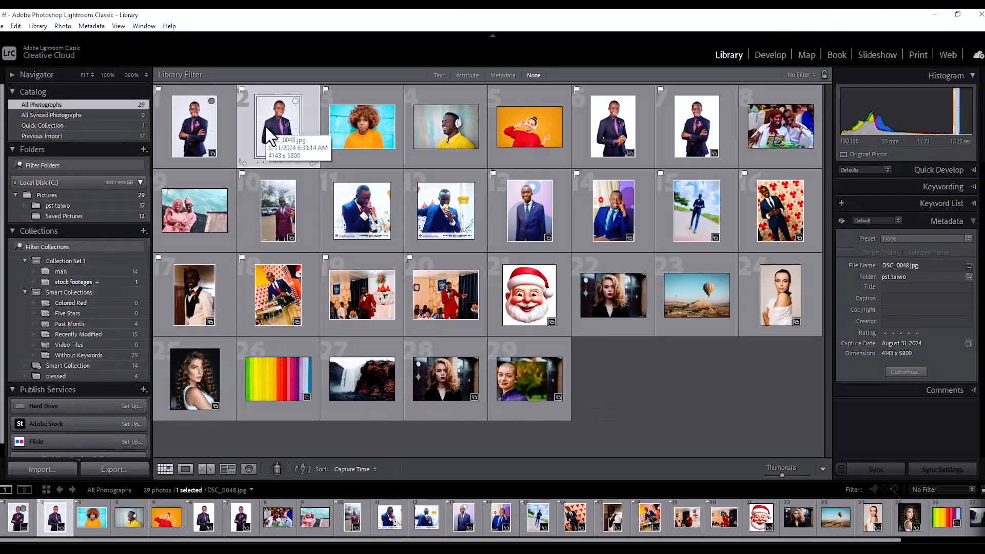
key("b")
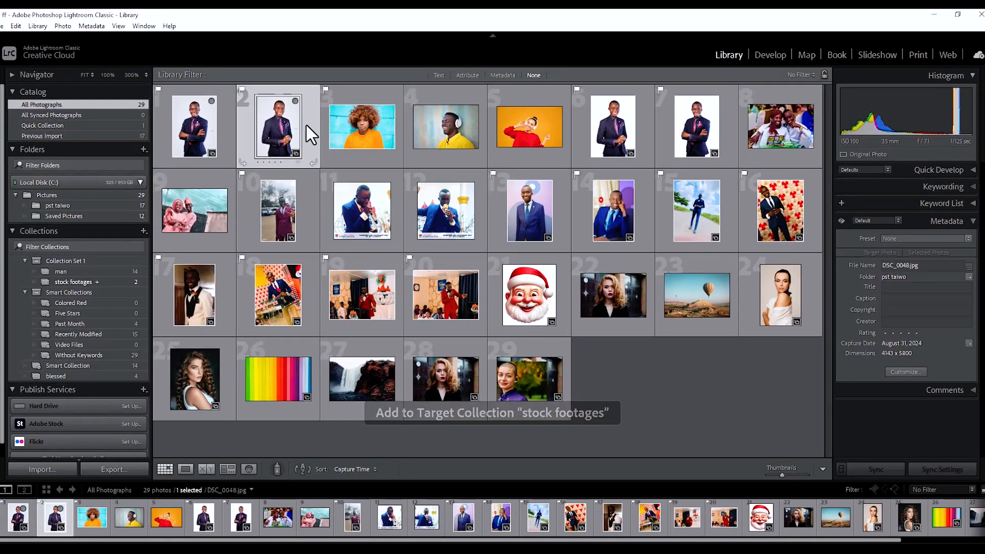
left_click(460, 201)
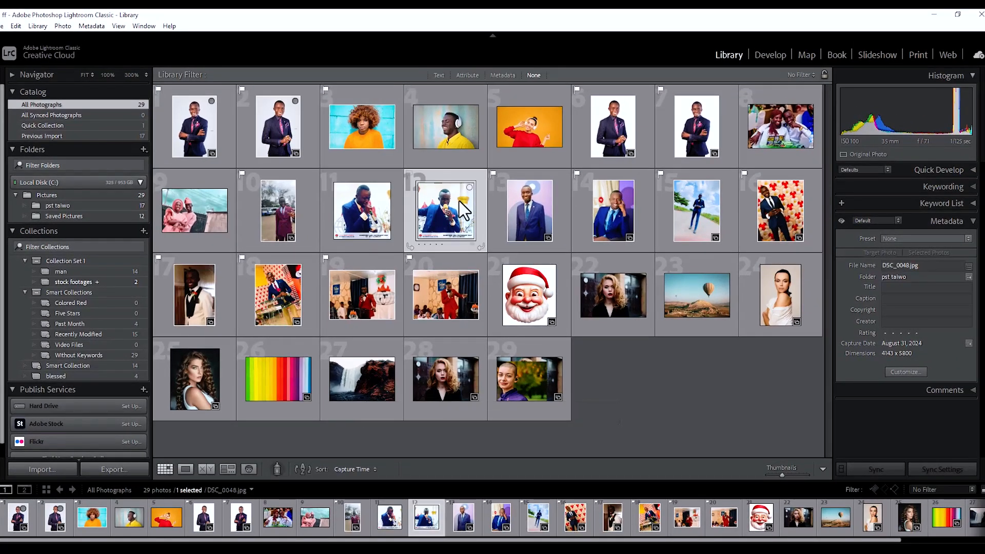
key("b")
left_click(535, 197)
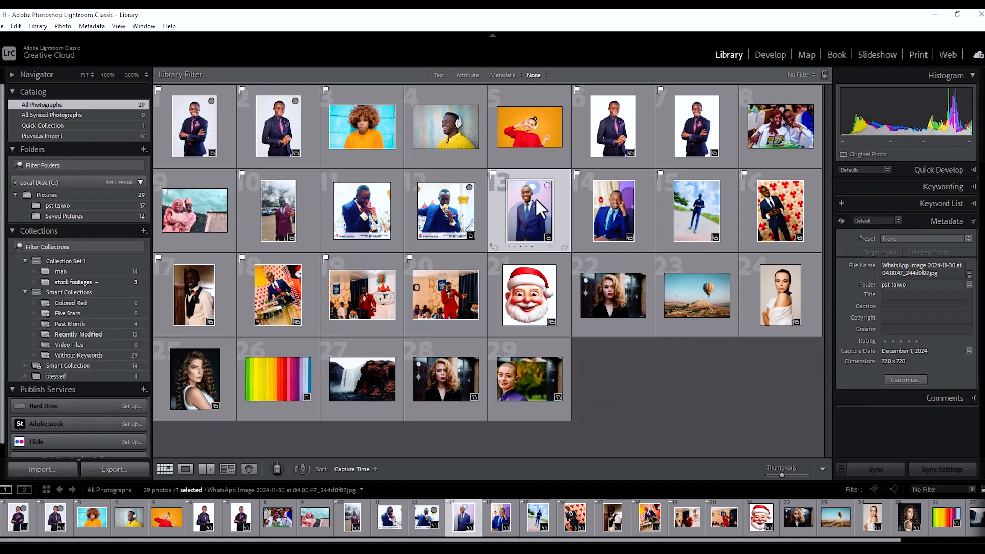
key("b")
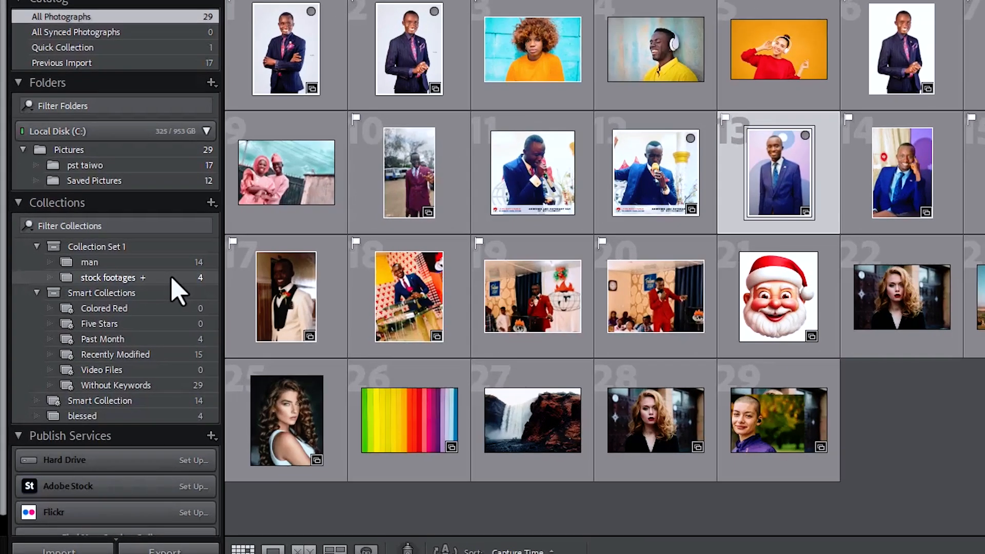
left_click(172, 279)
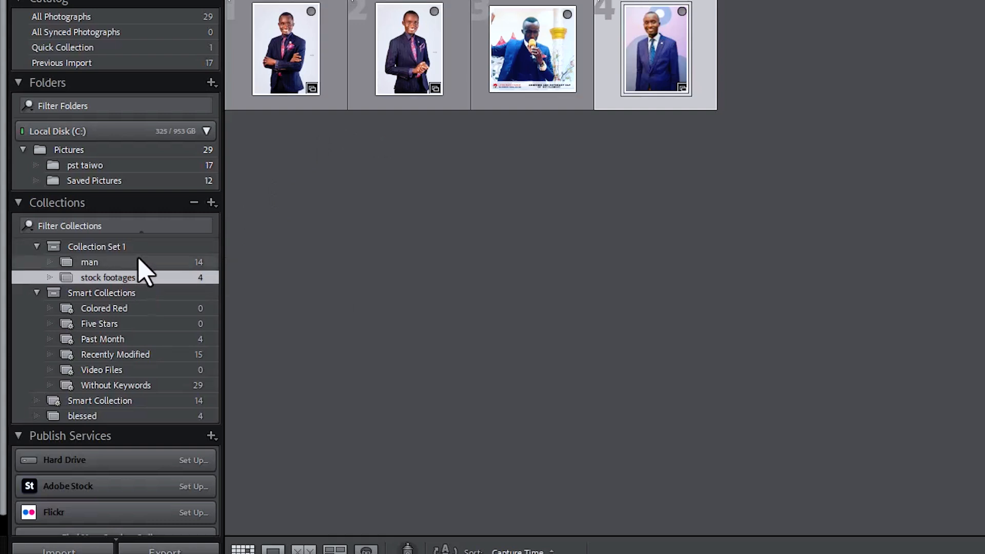
Open the Quick Collection and make it the target collection again.
left_click(129, 47)
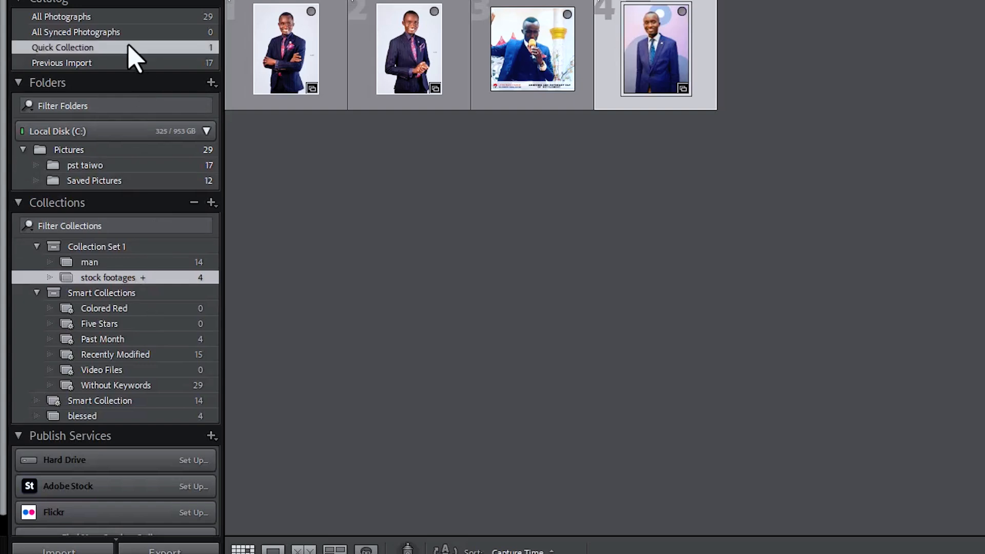
right_click(128, 46)
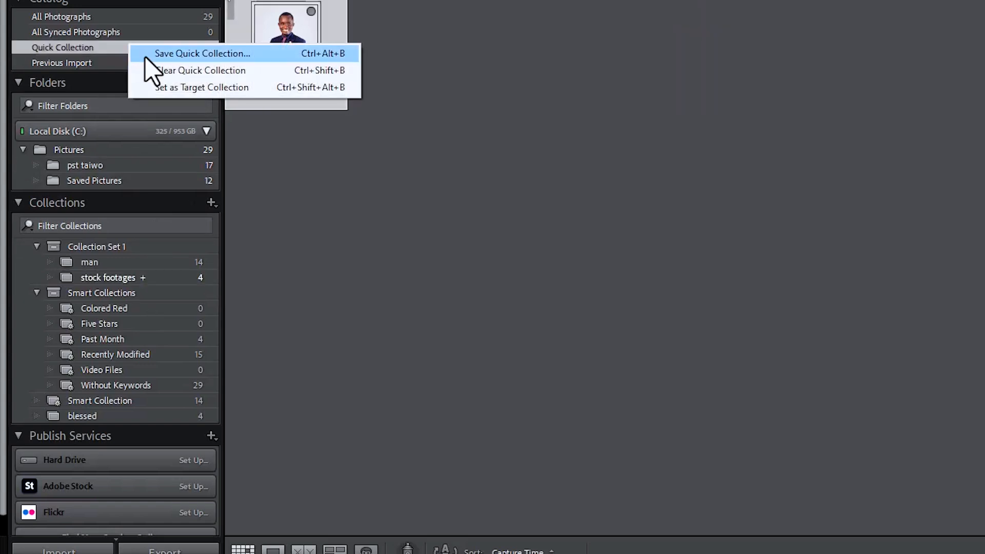
left_click(179, 88)
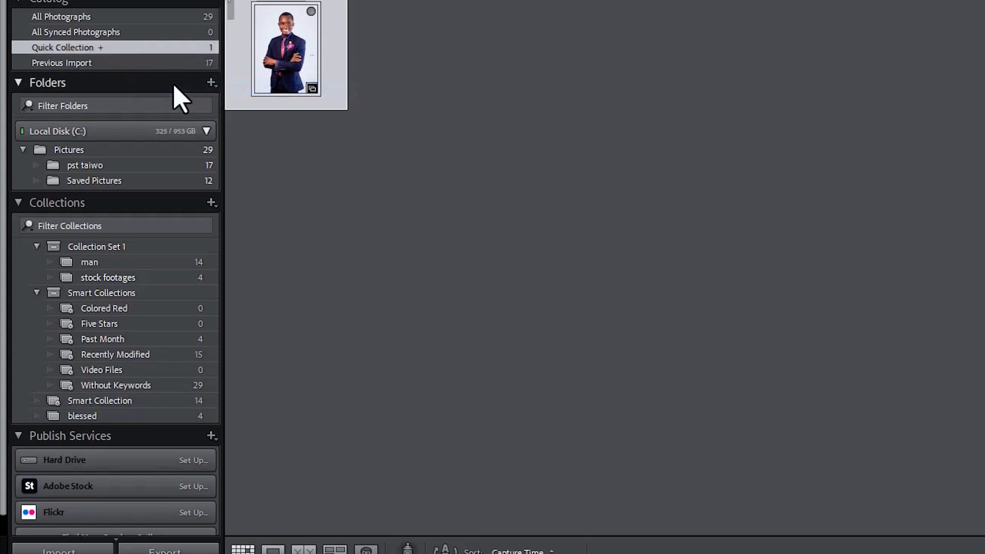